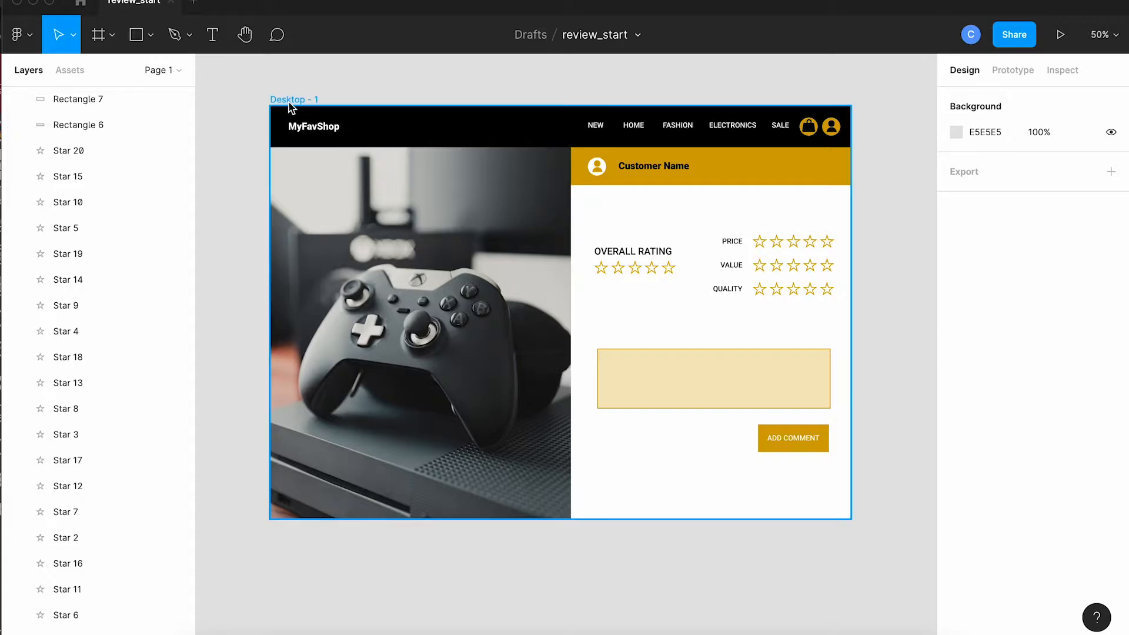
Step: Duplicate the Desktop - 1 frame and place the copy directly below the original
{"action": "left_click", "coordinate": [287, 101]}
{"action": "left_click_drag", "start_coordinate": [296, 103], "coordinate": [320, 548]}
{"action": "scroll", "coordinate": [320, 548], "scroll_direction": "down", "scroll_amount": 2}
{"action": "scroll", "coordinate": [320, 548], "scroll_direction": "down", "scroll_amount": 2}
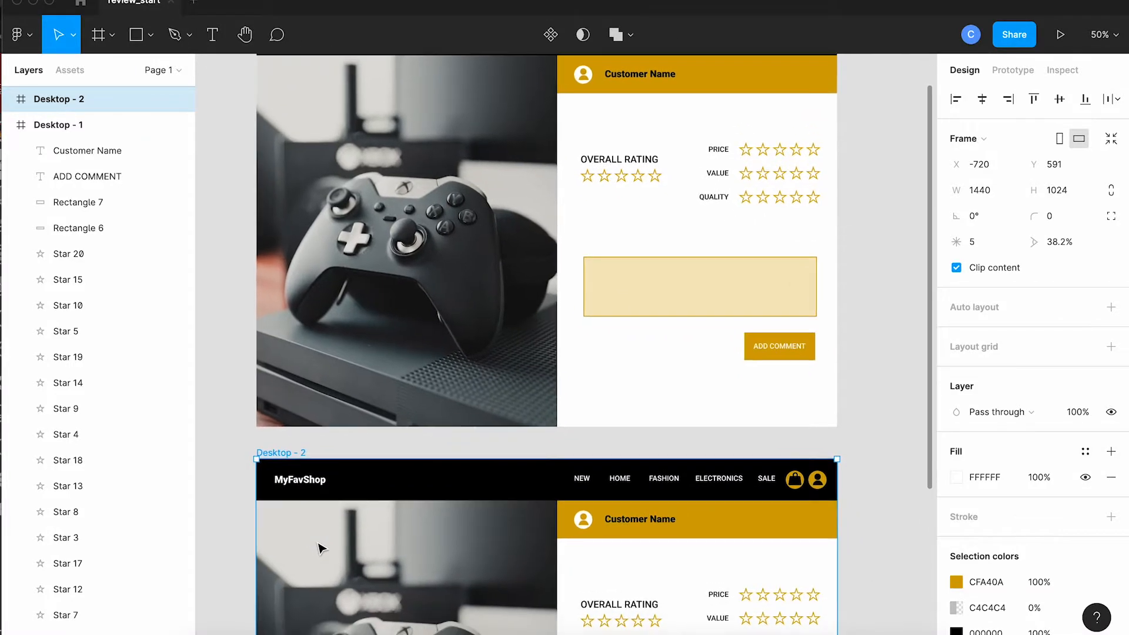
{"action": "scroll", "coordinate": [318, 548], "scroll_direction": "down", "scroll_amount": 6}
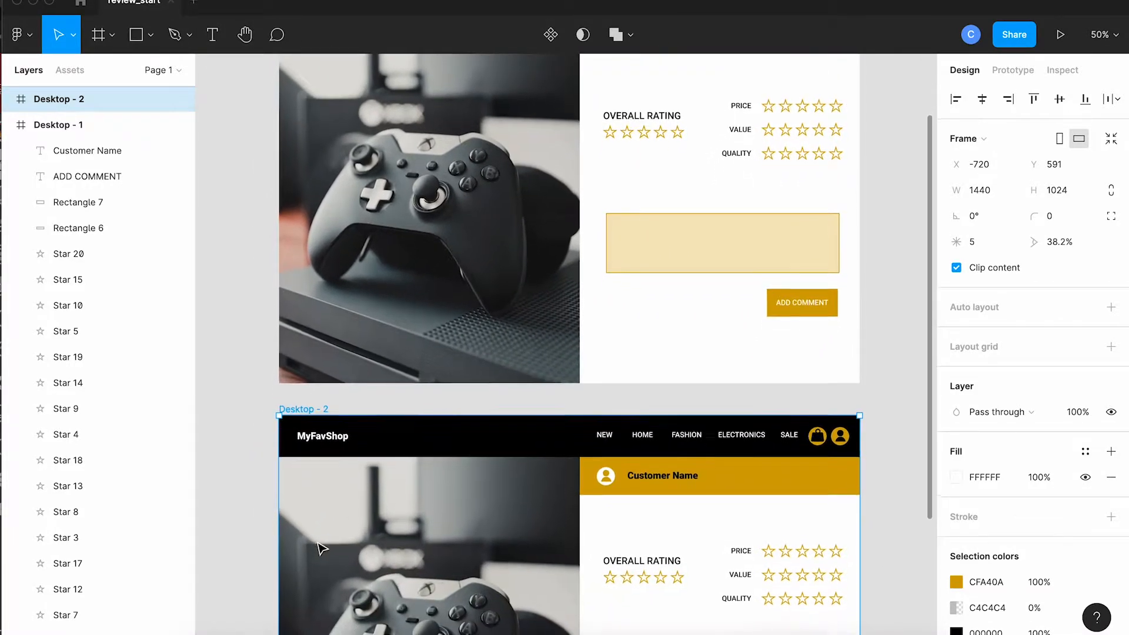
{"action": "scroll", "coordinate": [318, 548], "scroll_direction": "down", "scroll_amount": 2}
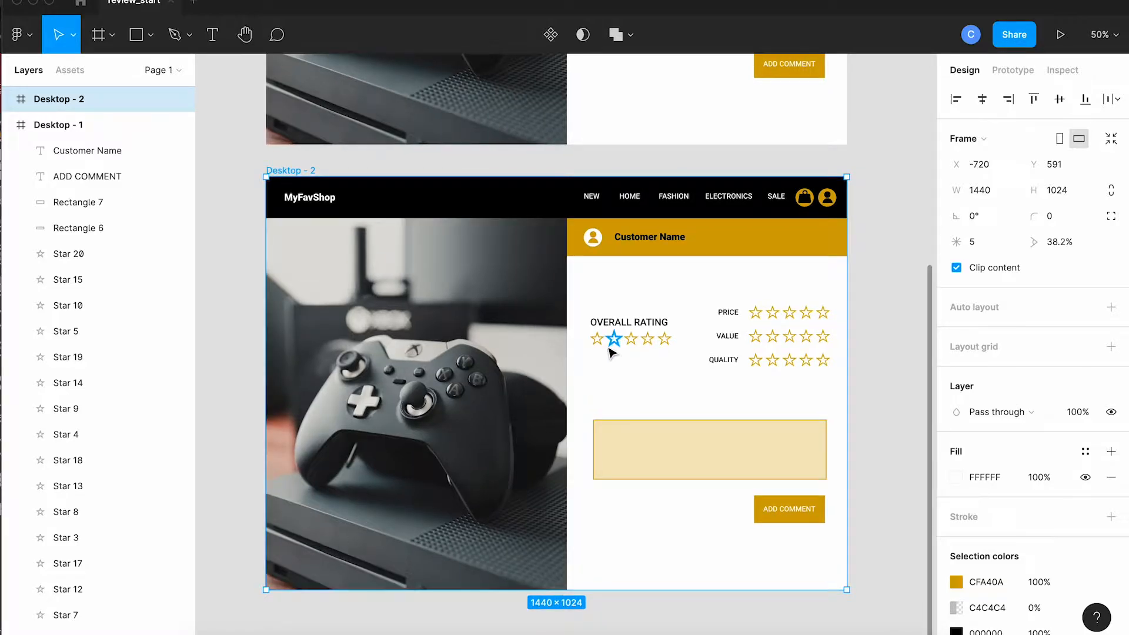
Step: Fill the first four Overall Rating stars in the Desktop - 2 frame with the gold document color CFA40A
{"action": "key", "text": "super+plus"}
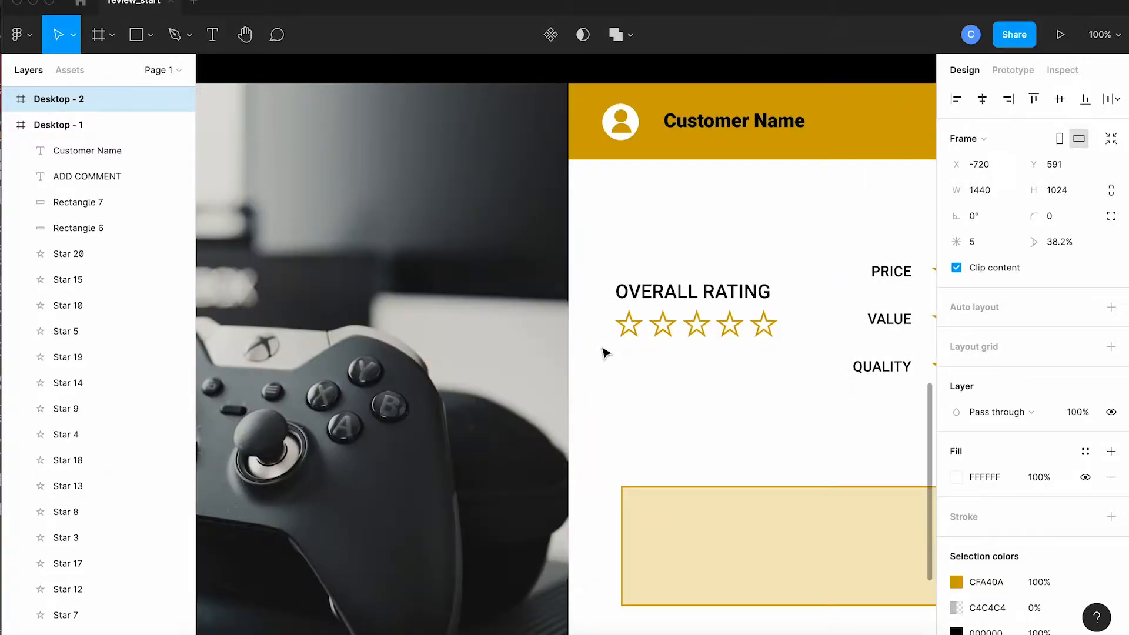
{"action": "left_click", "coordinate": [629, 327]}
{"action": "left_click", "coordinate": [662, 328], "text": "shift"}
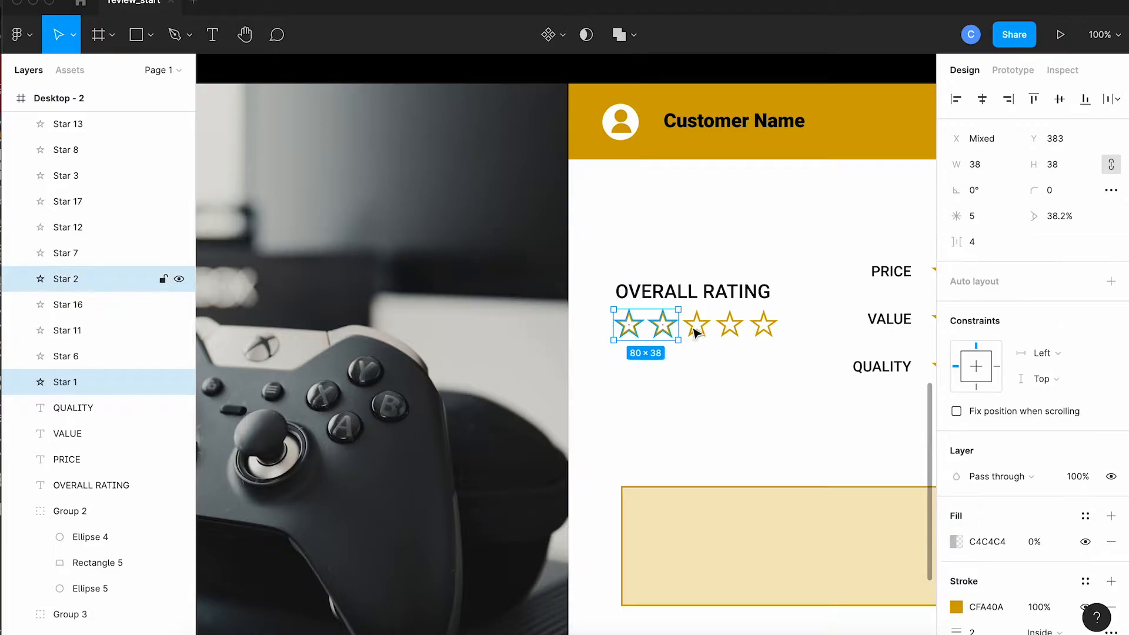
{"action": "left_click", "coordinate": [697, 329], "text": "shift"}
{"action": "left_click", "coordinate": [732, 331], "text": "shift"}
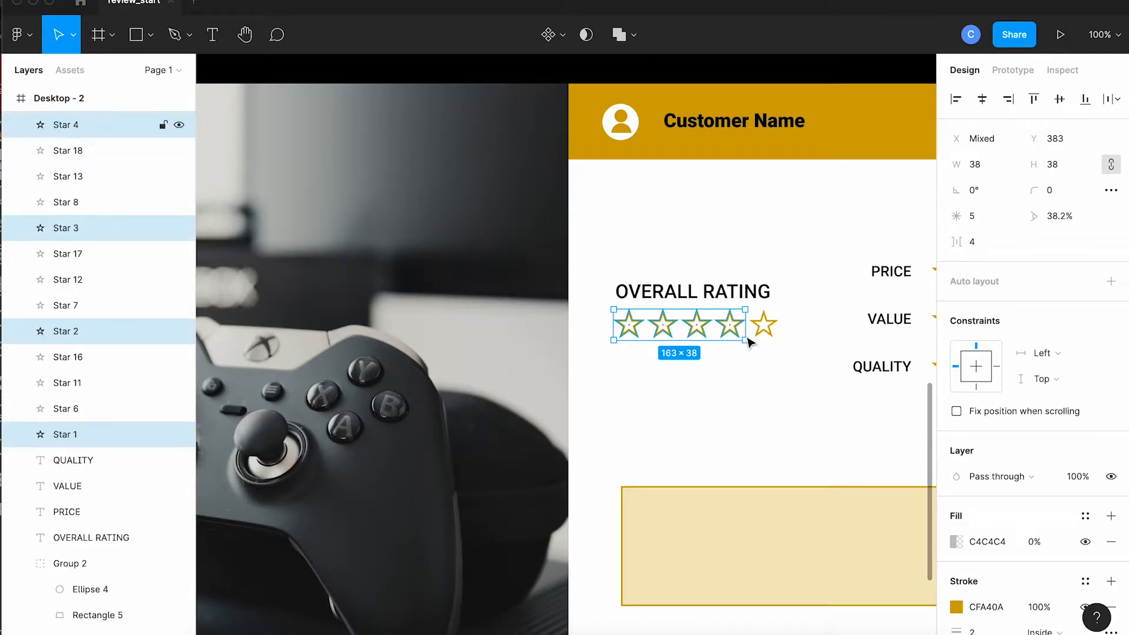
{"action": "scroll", "coordinate": [1006, 530], "scroll_direction": "down", "scroll_amount": 2}
{"action": "scroll", "coordinate": [1006, 529], "scroll_direction": "down", "scroll_amount": 2}
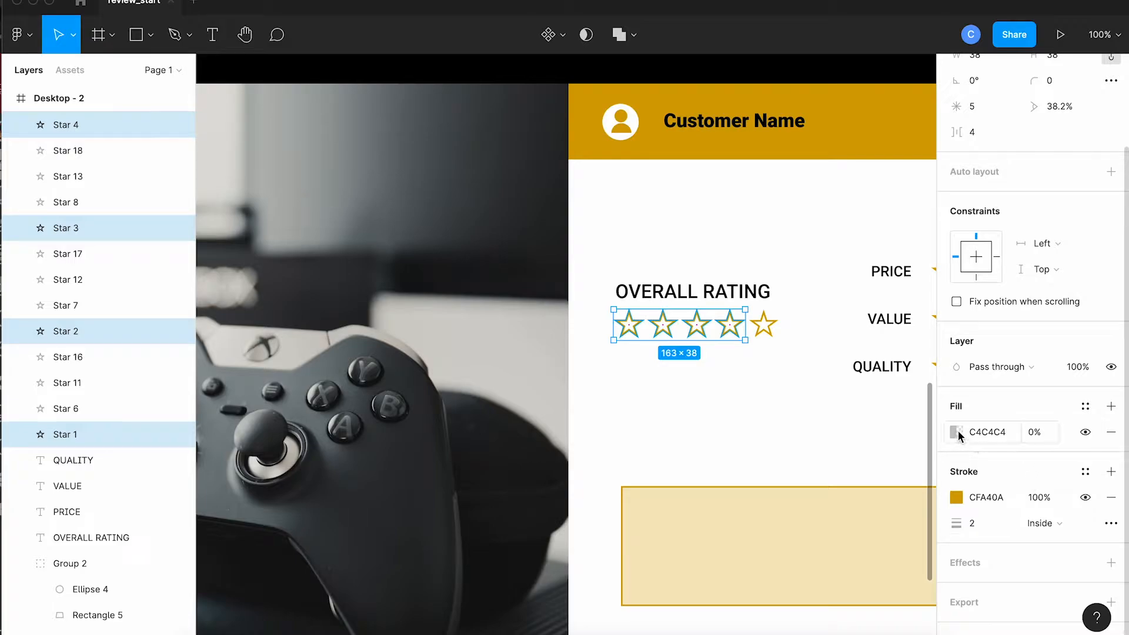
{"action": "left_click", "coordinate": [957, 431]}
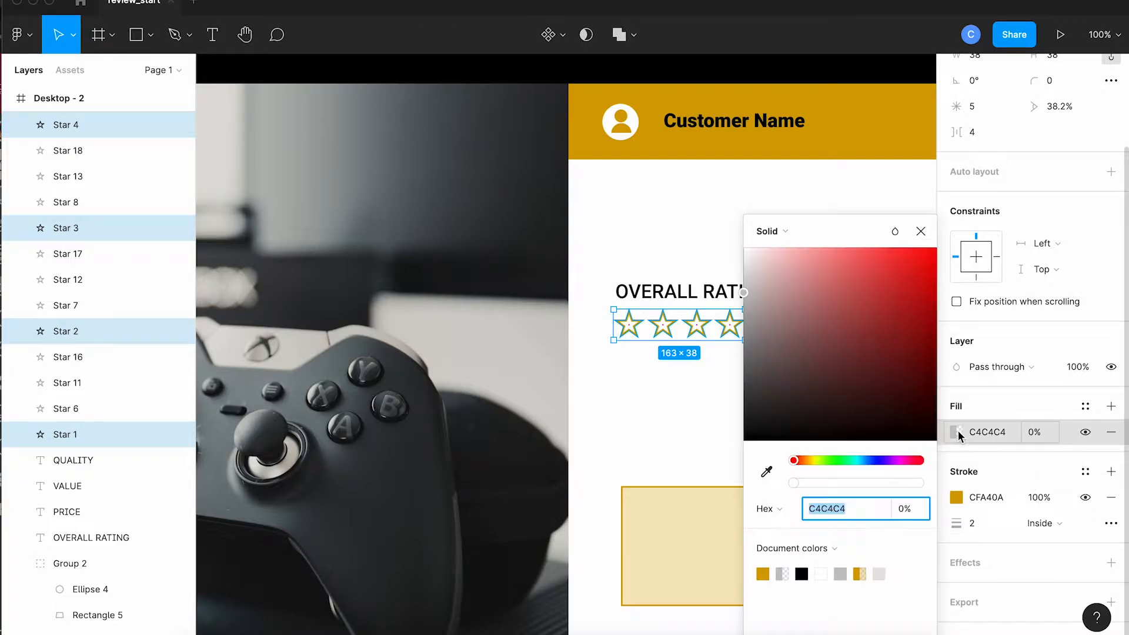
{"action": "left_click", "coordinate": [763, 573]}
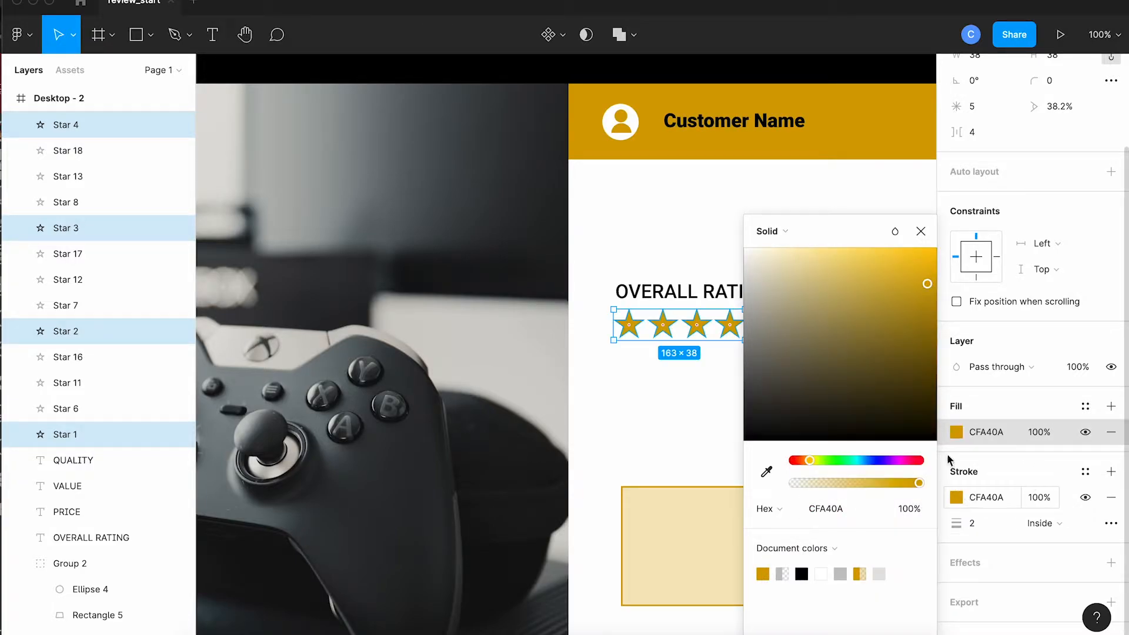
{"action": "left_click", "coordinate": [921, 232]}
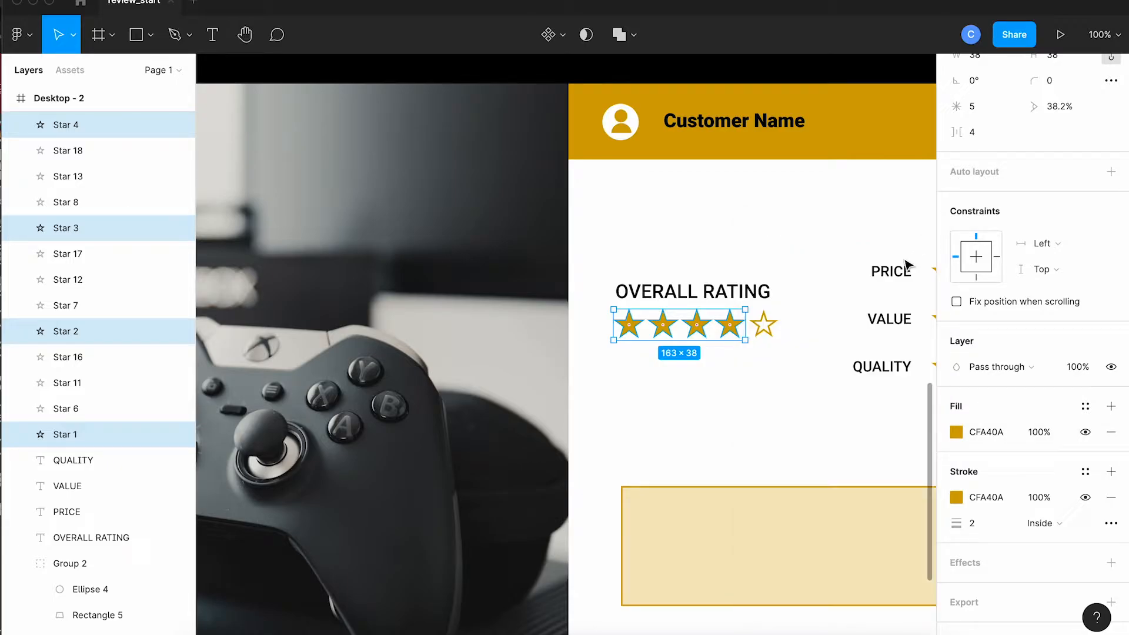
Step: Add the placeholder text "Write your review here..." inside the comment box of the Desktop - 2 frame
{"action": "left_click", "coordinate": [814, 450]}
{"action": "type", "text": "your revikew"}
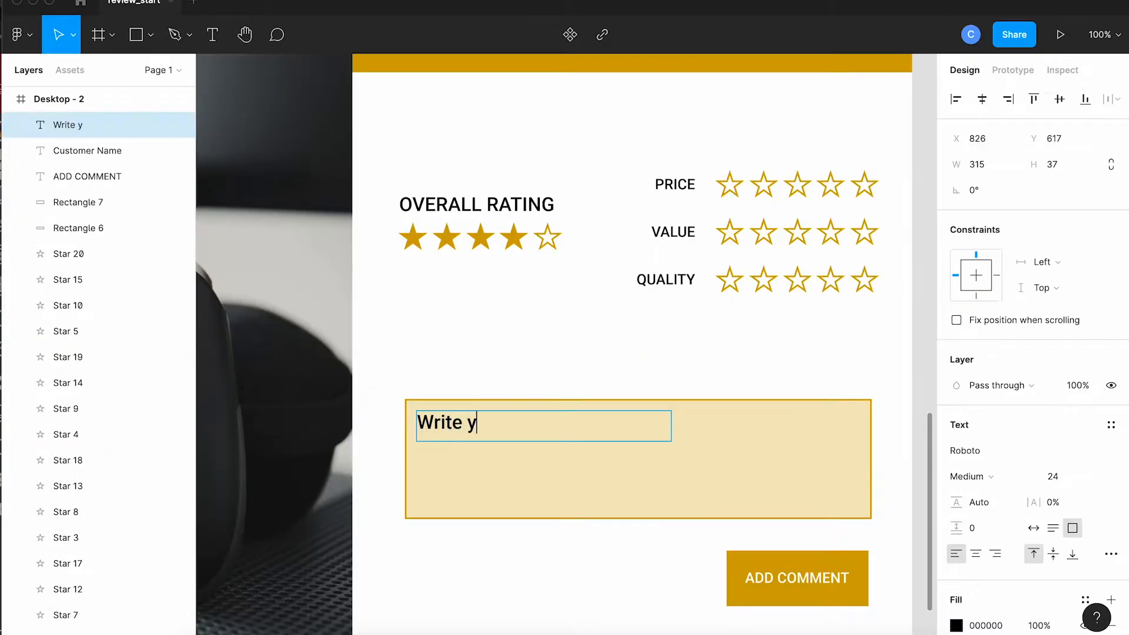
{"action": "key", "text": "BackSpace"}
{"action": "key", "text": "BackSpace"}
{"action": "key", "text": "BackSpace"}
{"action": "key", "text": "BackSpace"}
{"action": "type", "text": "w here..."}
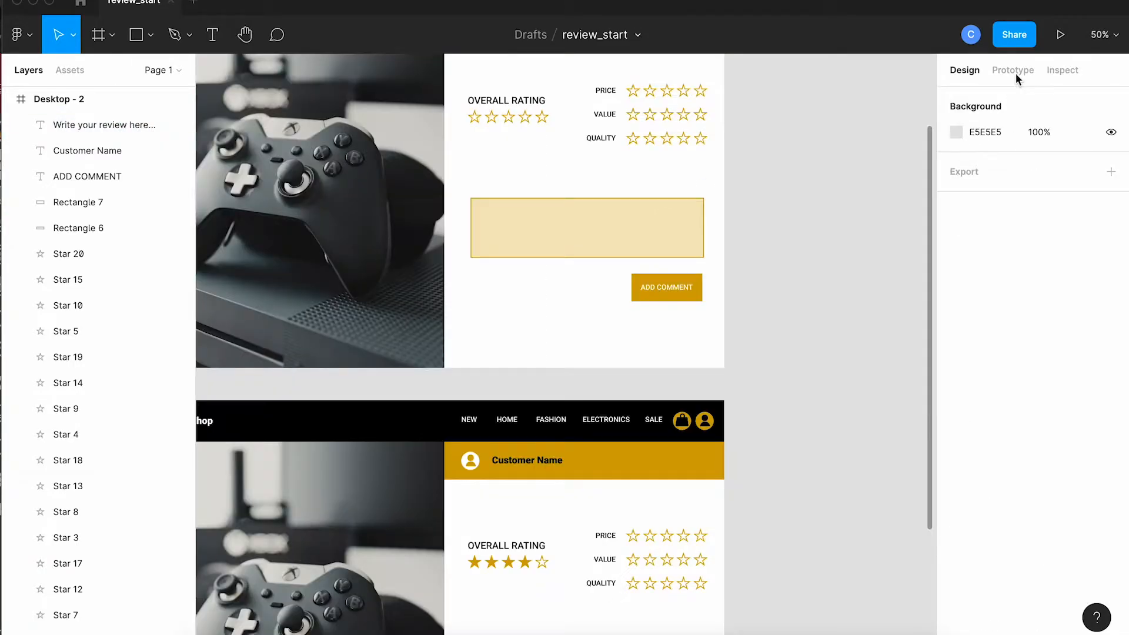
Step: Connect the fourth Overall Rating star in Desktop - 1 to Desktop - 2 with an on-click Smart animate transition
{"action": "left_click", "coordinate": [1014, 70]}
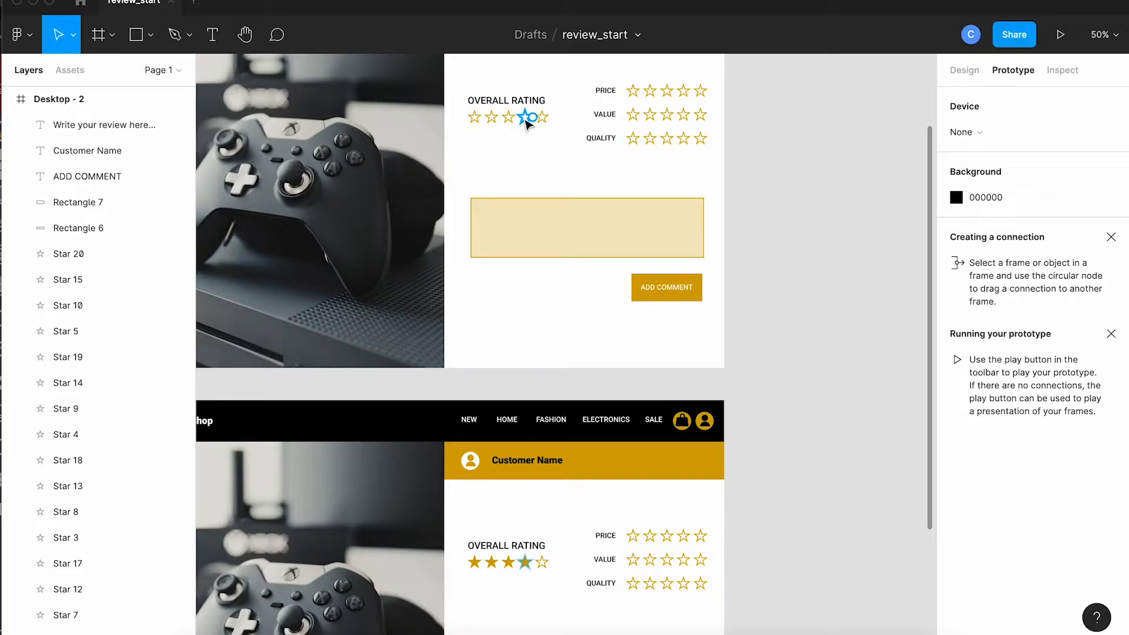
{"action": "left_click_drag", "start_coordinate": [528, 119], "coordinate": [527, 453]}
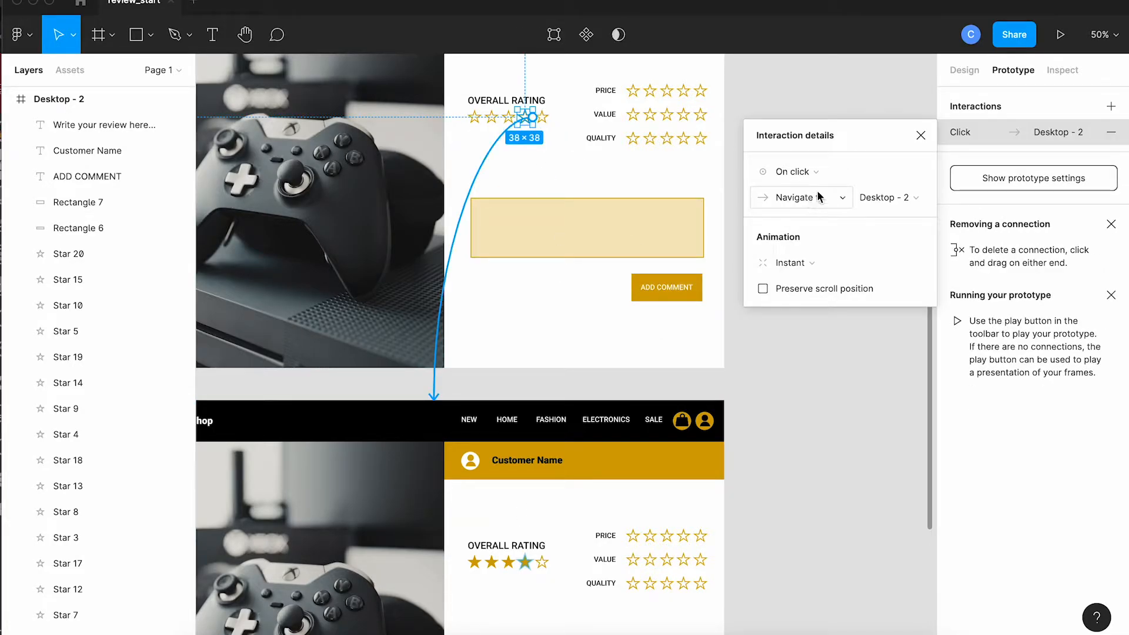
{"action": "left_click", "coordinate": [795, 265]}
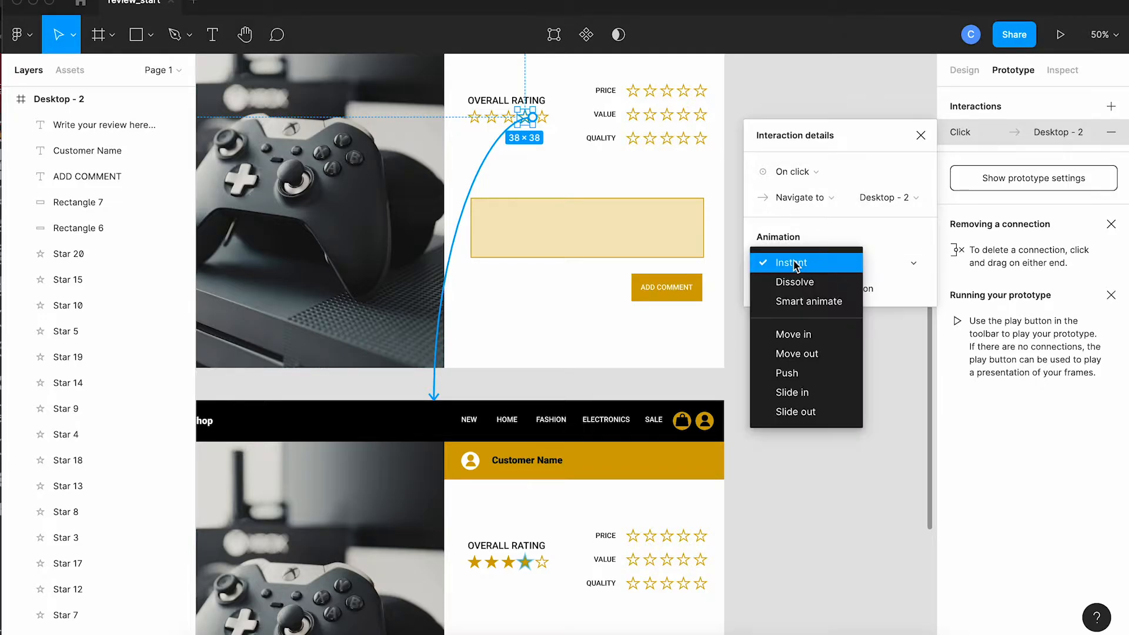
{"action": "left_click", "coordinate": [794, 302]}
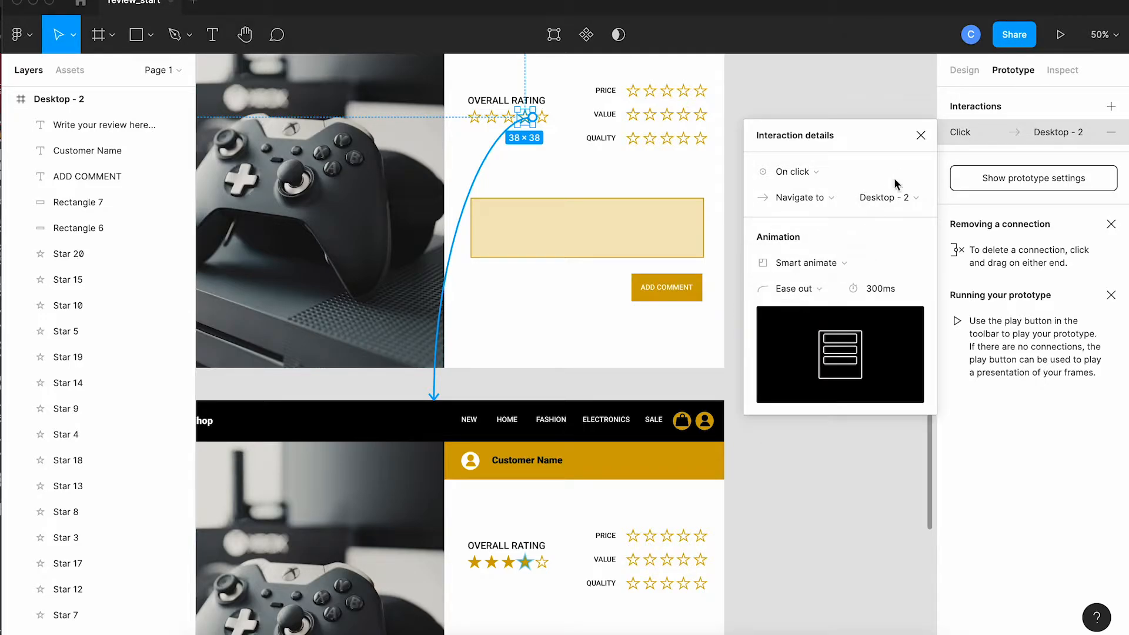
{"action": "left_click", "coordinate": [921, 136]}
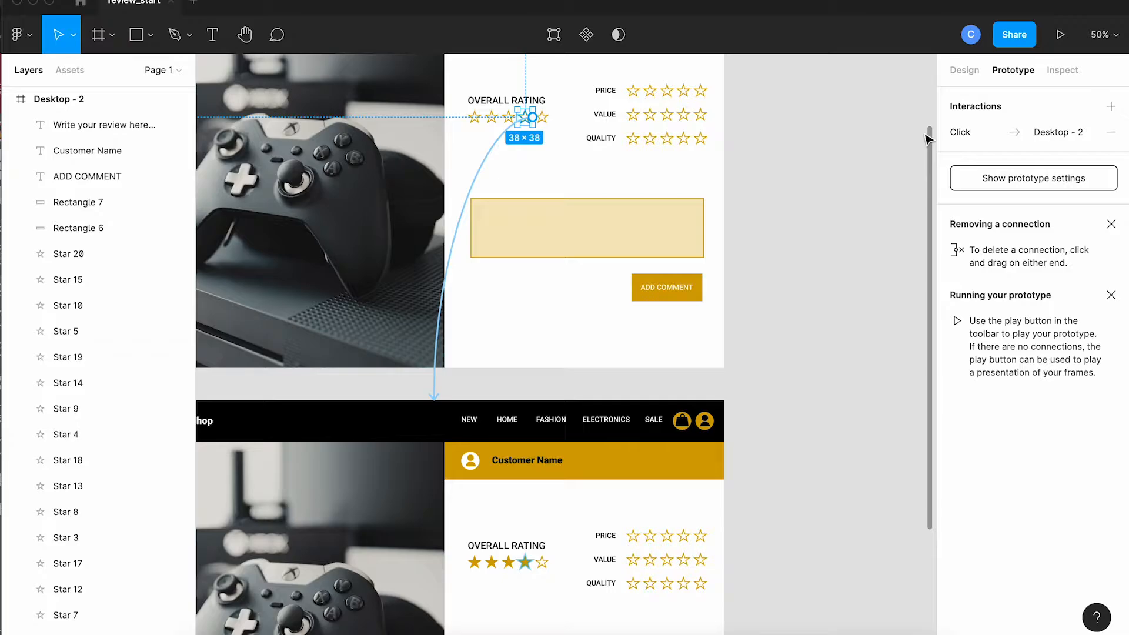
Step: Preview Flow 1, test the fourth Overall Rating star's interaction, and close the preview
{"action": "scroll", "coordinate": [695, 241], "scroll_direction": "up", "scroll_amount": 3}
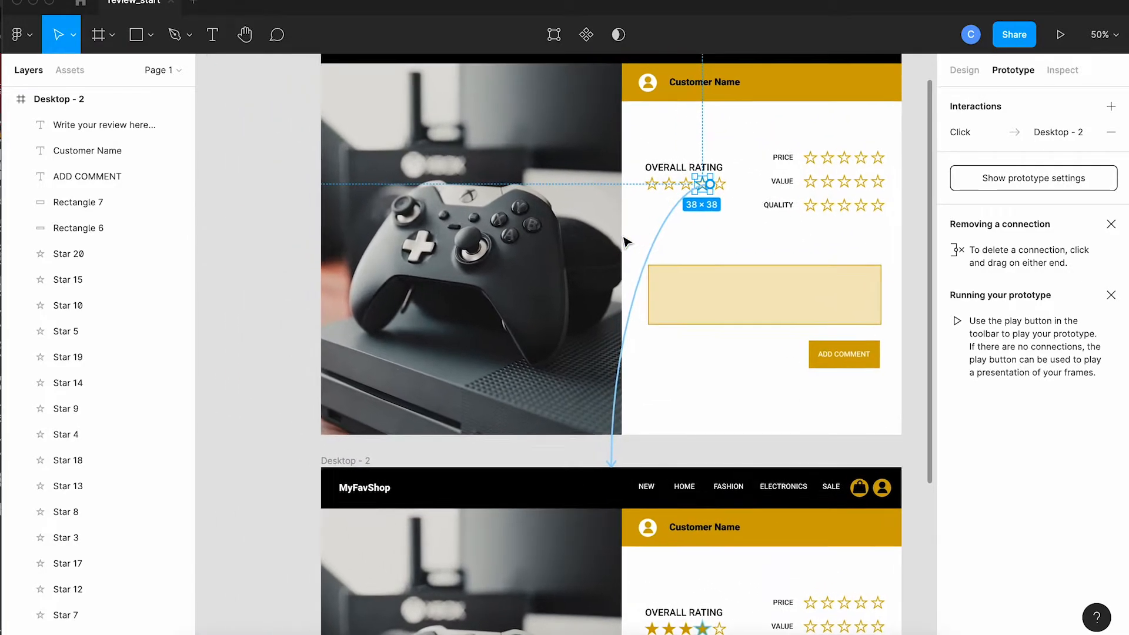
{"action": "scroll", "coordinate": [625, 242], "scroll_direction": "up", "scroll_amount": 3}
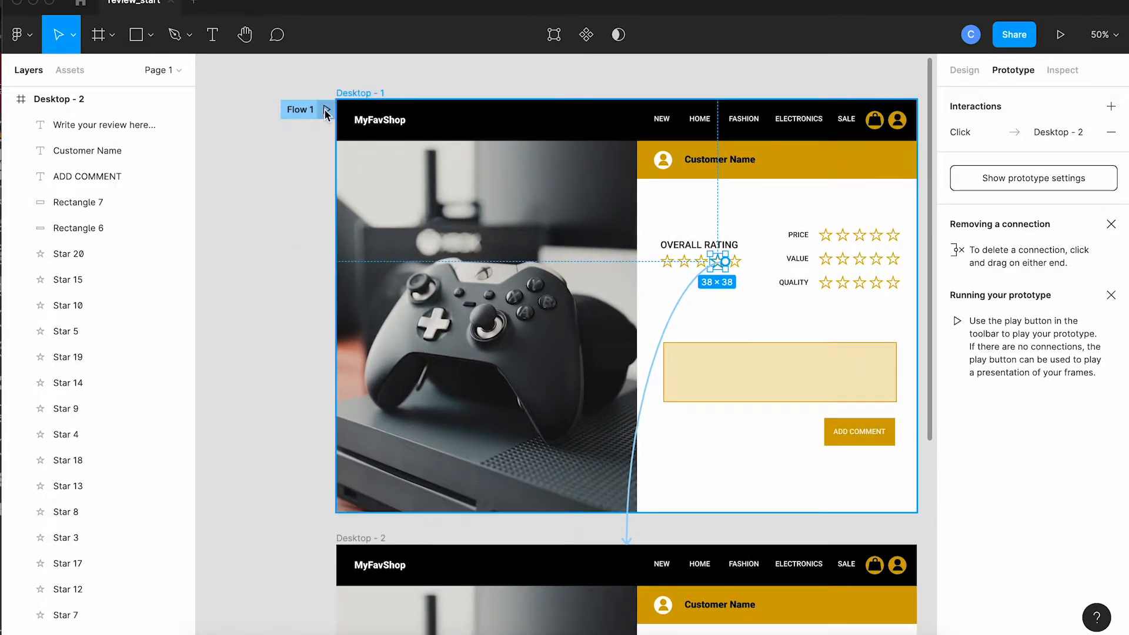
{"action": "left_click", "coordinate": [326, 110]}
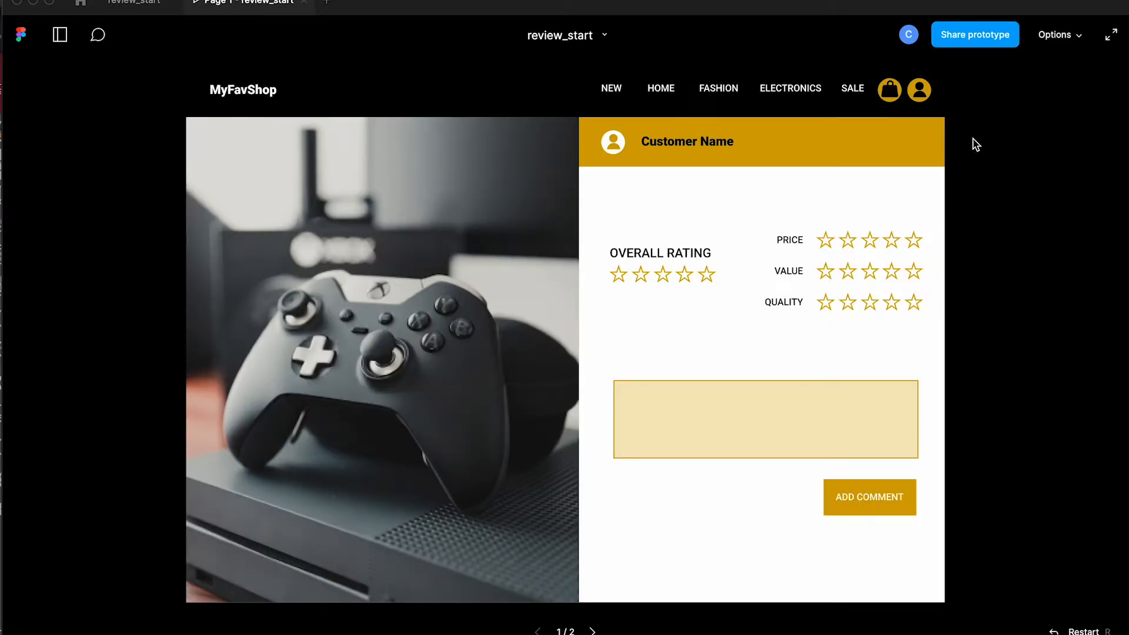
{"action": "left_click", "coordinate": [685, 277]}
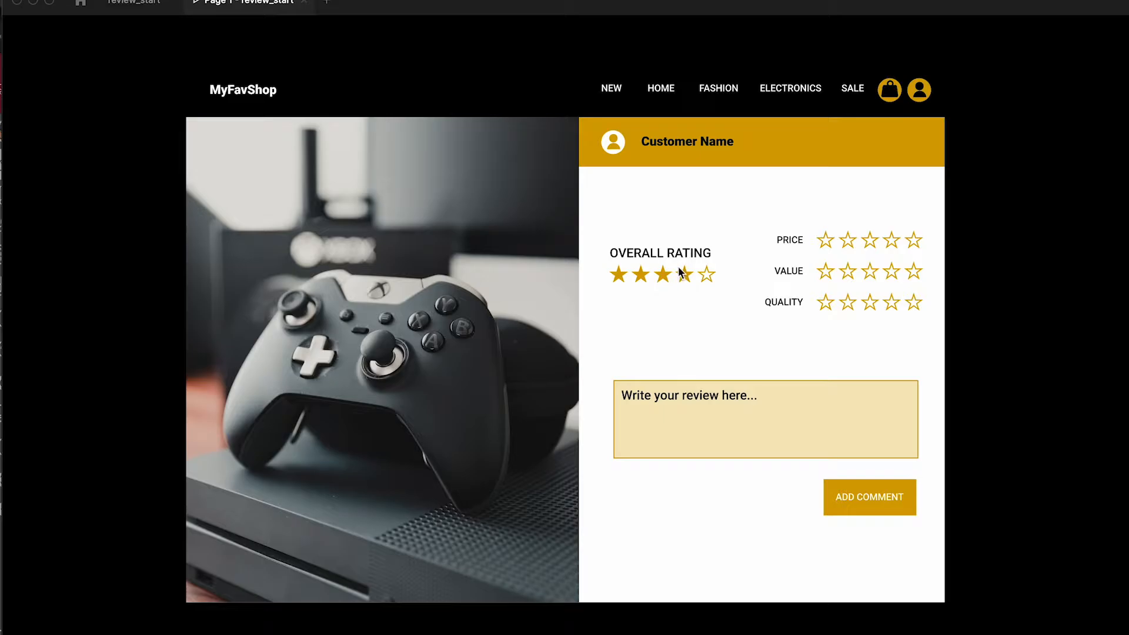
{"action": "key", "text": "super+w"}
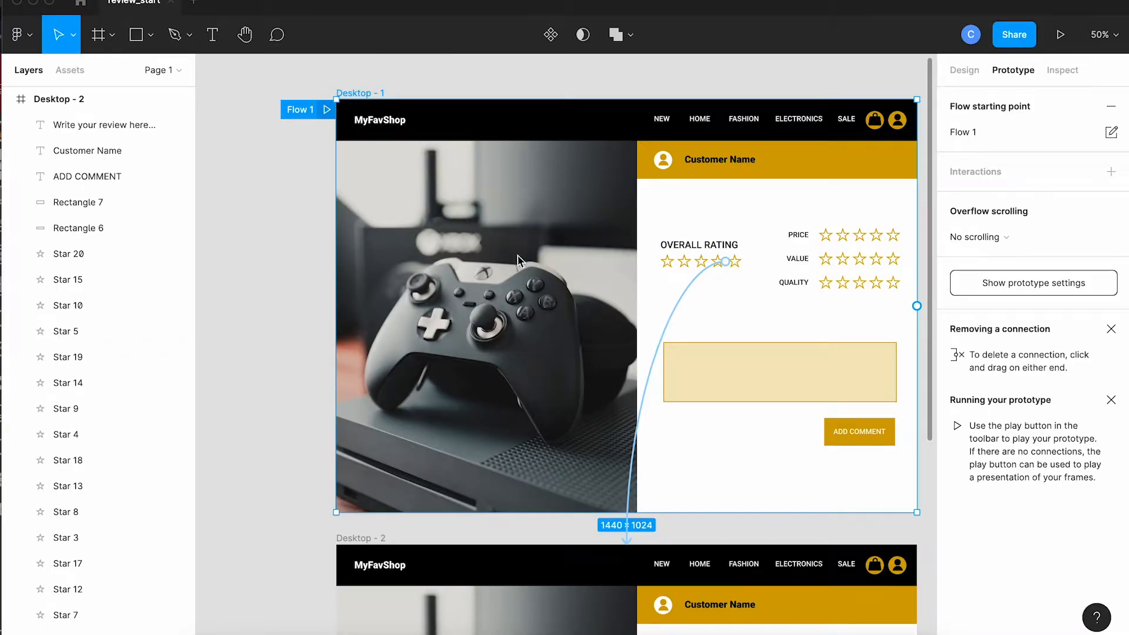
Step: Switch back to design editing and duplicate the Desktop - 2 frame, placing the copy directly below it
{"action": "scroll", "coordinate": [519, 260], "scroll_direction": "down", "scroll_amount": 3}
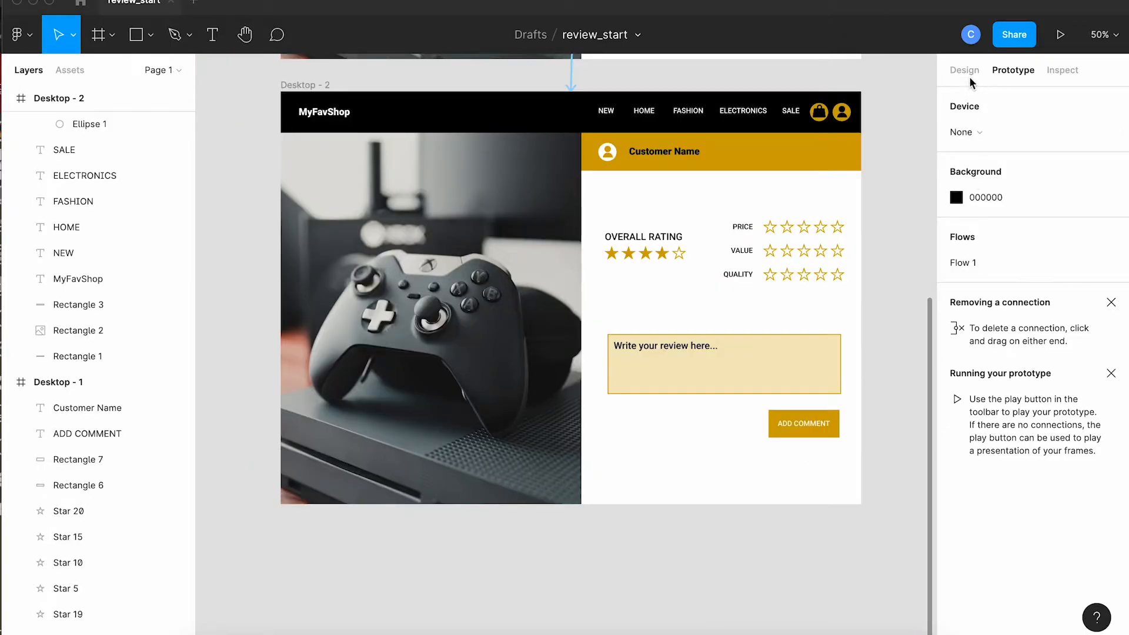
{"action": "left_click", "coordinate": [965, 69]}
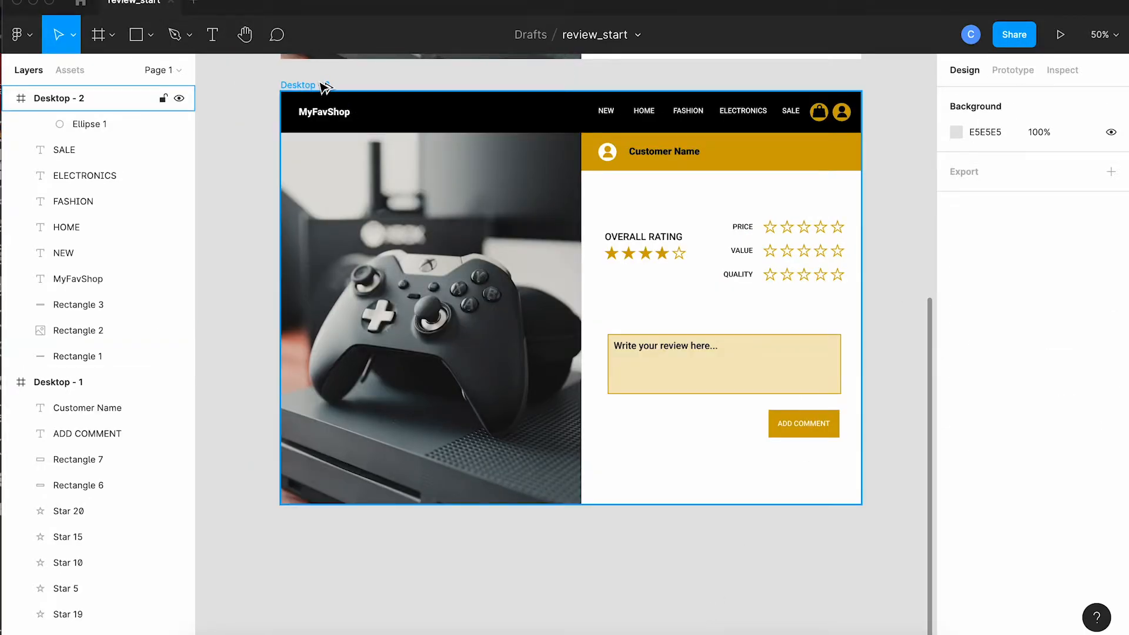
{"action": "left_click_drag", "start_coordinate": [325, 86], "coordinate": [331, 534]}
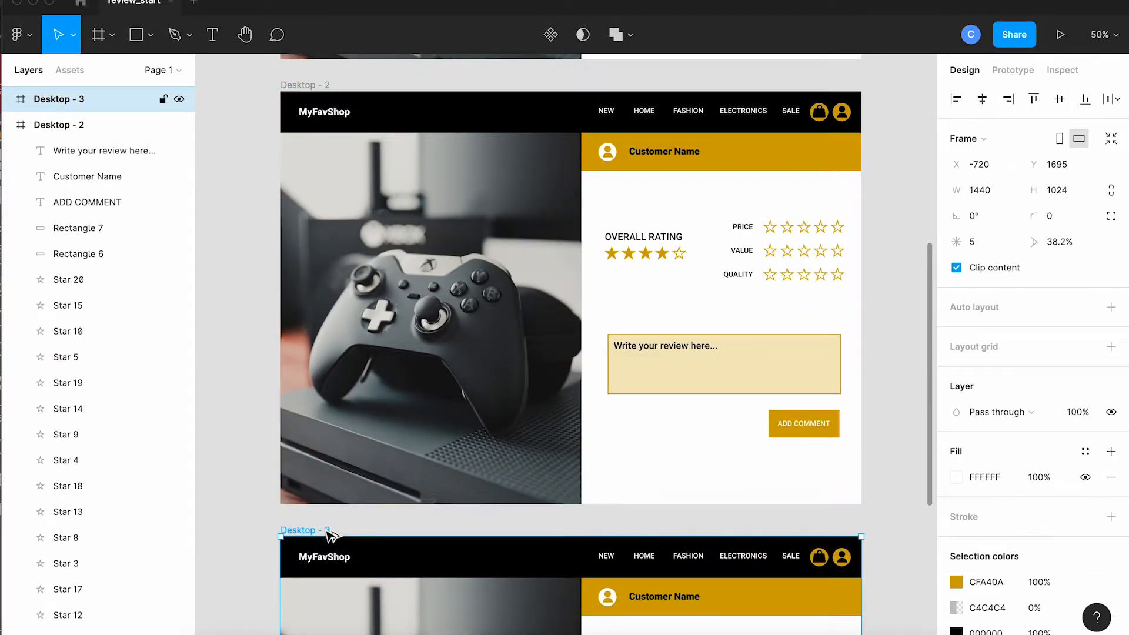
{"action": "scroll", "coordinate": [328, 534], "scroll_direction": "down", "scroll_amount": 6}
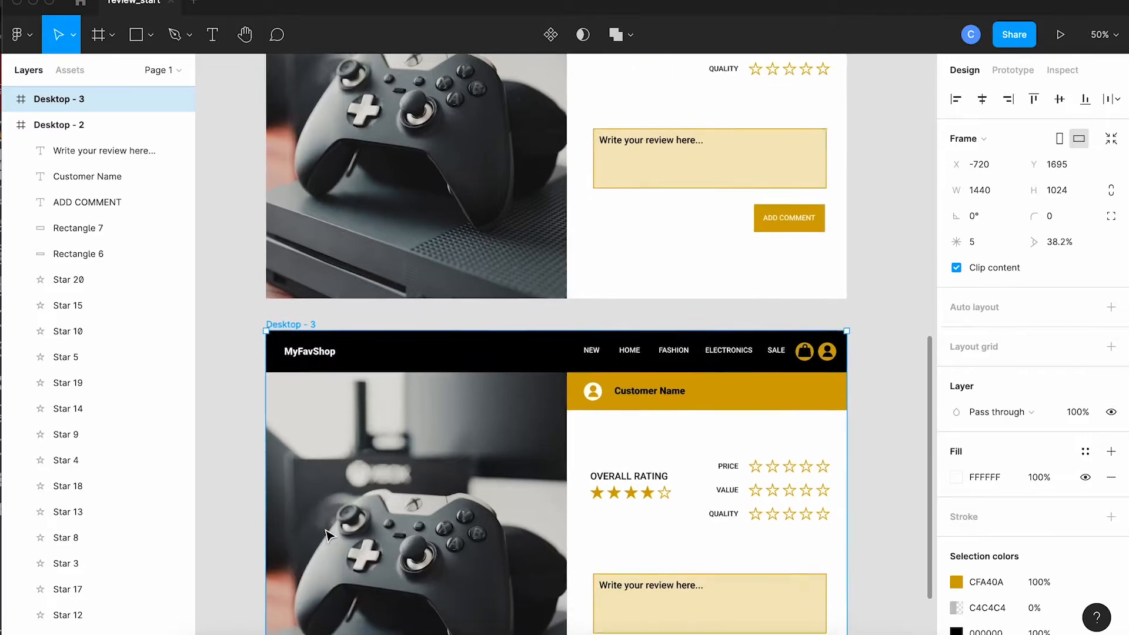
{"action": "scroll", "coordinate": [326, 530], "scroll_direction": "down", "scroll_amount": 1}
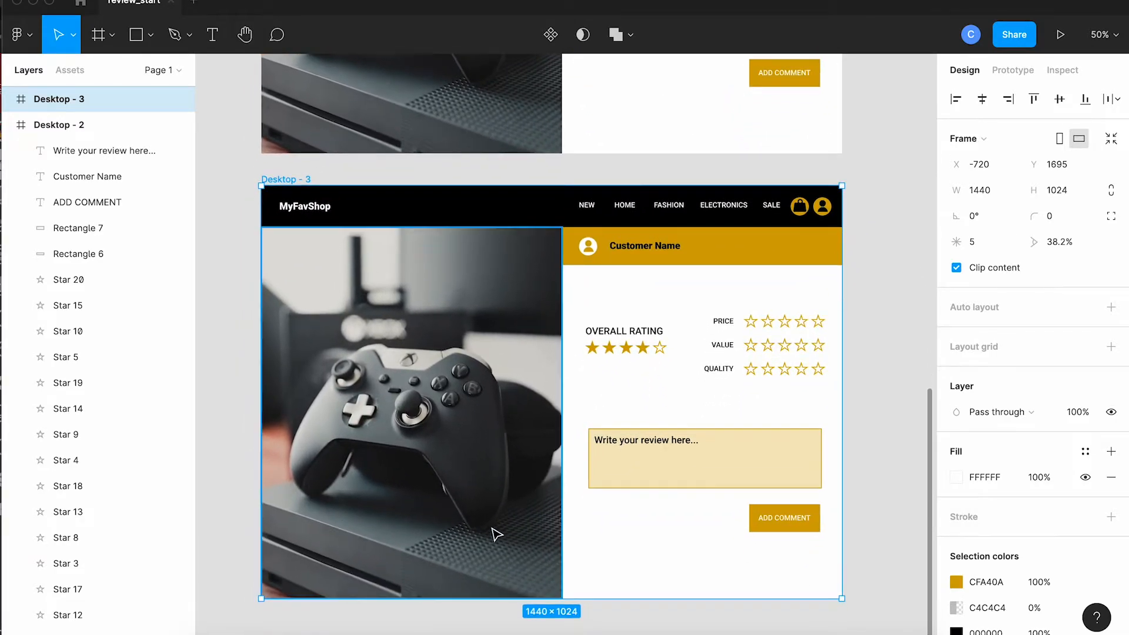
Step: Replace the placeholder in Desktop - 3's comment box with "This is a great controller I will buy more of these."
{"action": "double_click", "coordinate": [618, 443]}
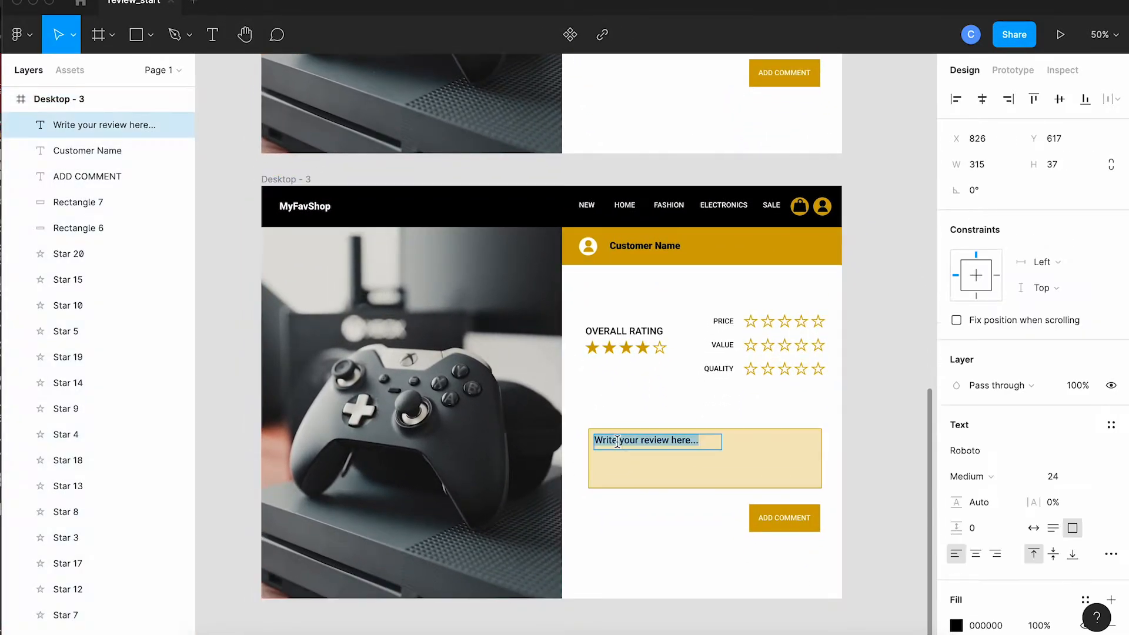
{"action": "type", "text": "This i"}
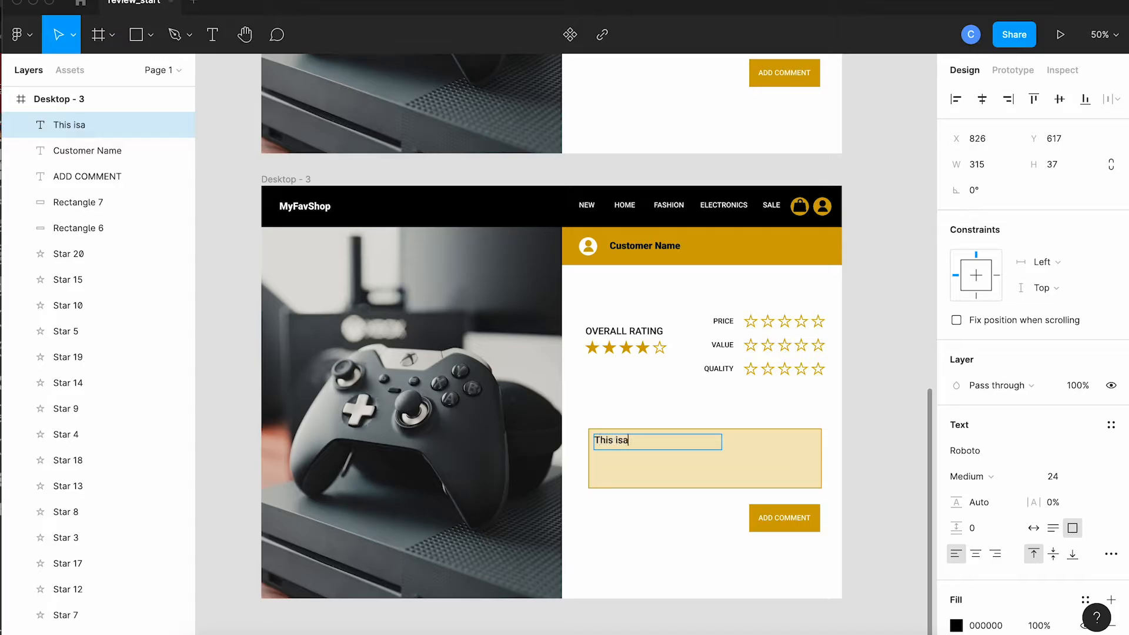
{"action": "type", "text": "s a great cotntroller I will buy more of these."}
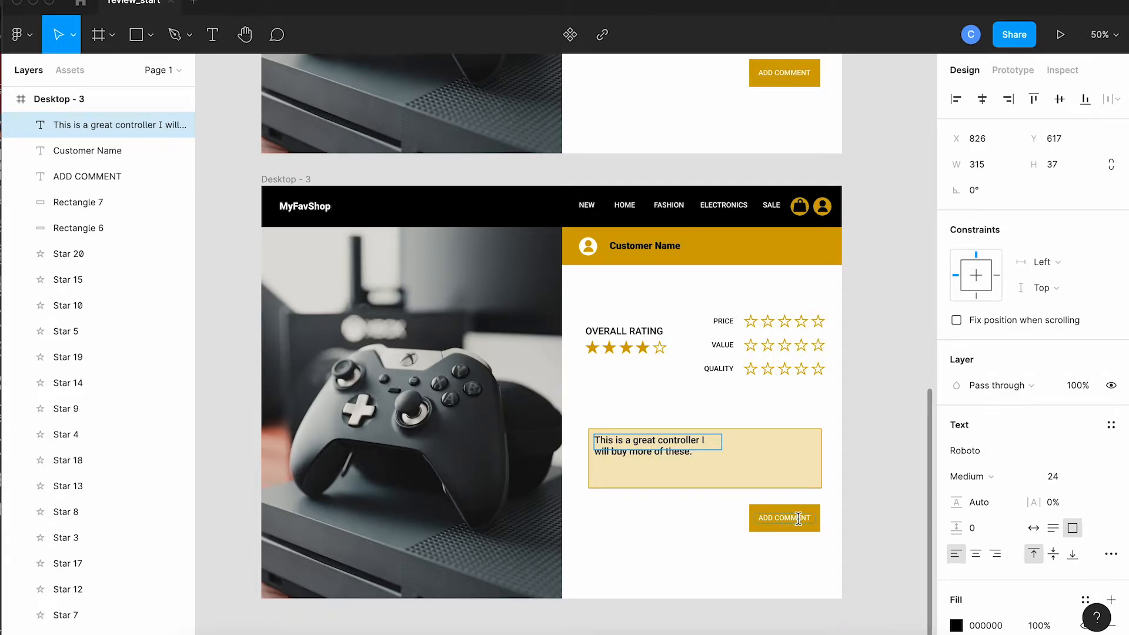
Step: Delete the ADD COMMENT label from the gold button in the Desktop - 3 frame
{"action": "scroll", "coordinate": [799, 517], "scroll_direction": "down", "scroll_amount": 4}
{"action": "scroll", "coordinate": [799, 518], "scroll_direction": "right", "scroll_amount": 3}
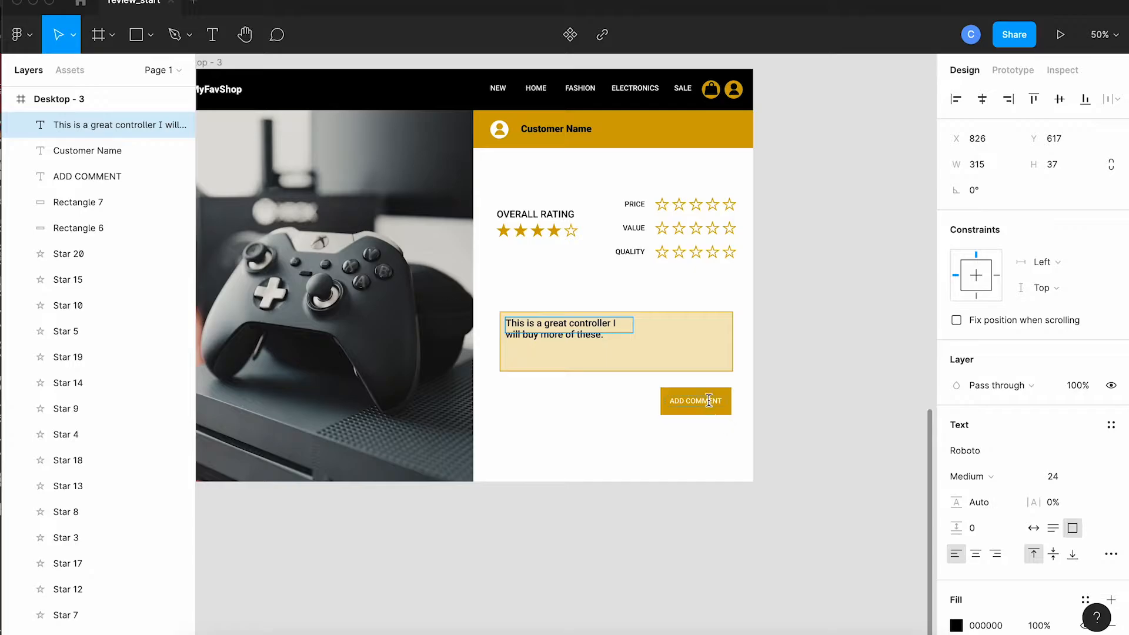
{"action": "left_click", "coordinate": [709, 400]}
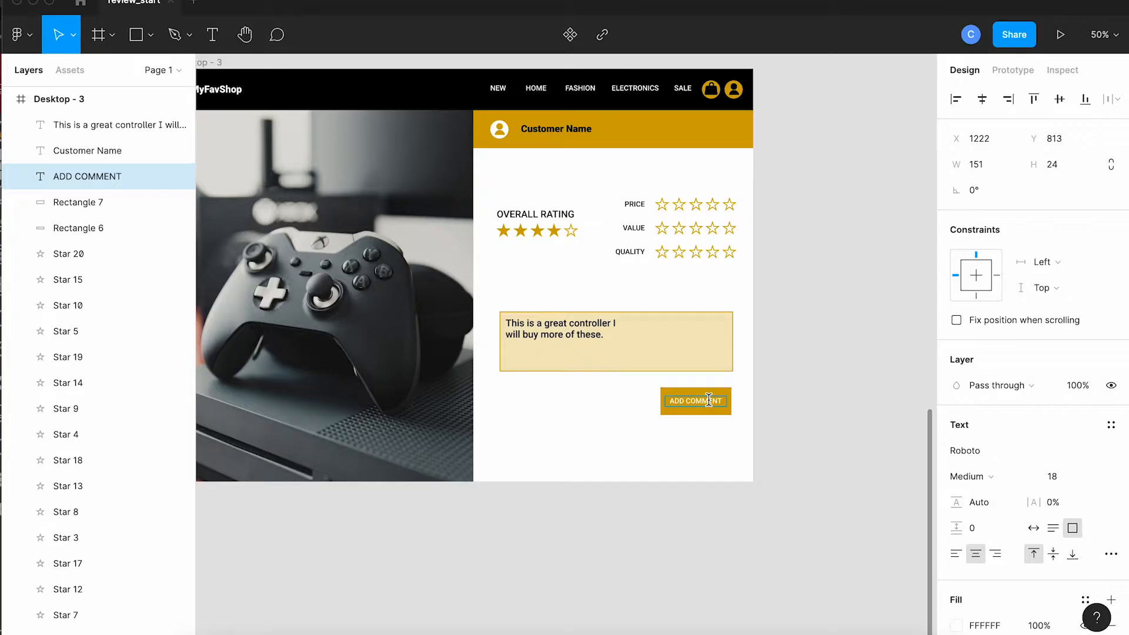
{"action": "key", "text": "BackSpace"}
{"action": "key", "text": "Escape"}
{"action": "key", "text": "Delete"}
Step: Draw a circle about 48 by 48 with the Ellipse tool near the middle of Desktop - 3's blank gold button
{"action": "scroll", "coordinate": [806, 412], "scroll_direction": "down", "scroll_amount": 1}
{"action": "scroll", "coordinate": [806, 412], "scroll_direction": "right", "scroll_amount": 2}
{"action": "left_click", "coordinate": [137, 35]}
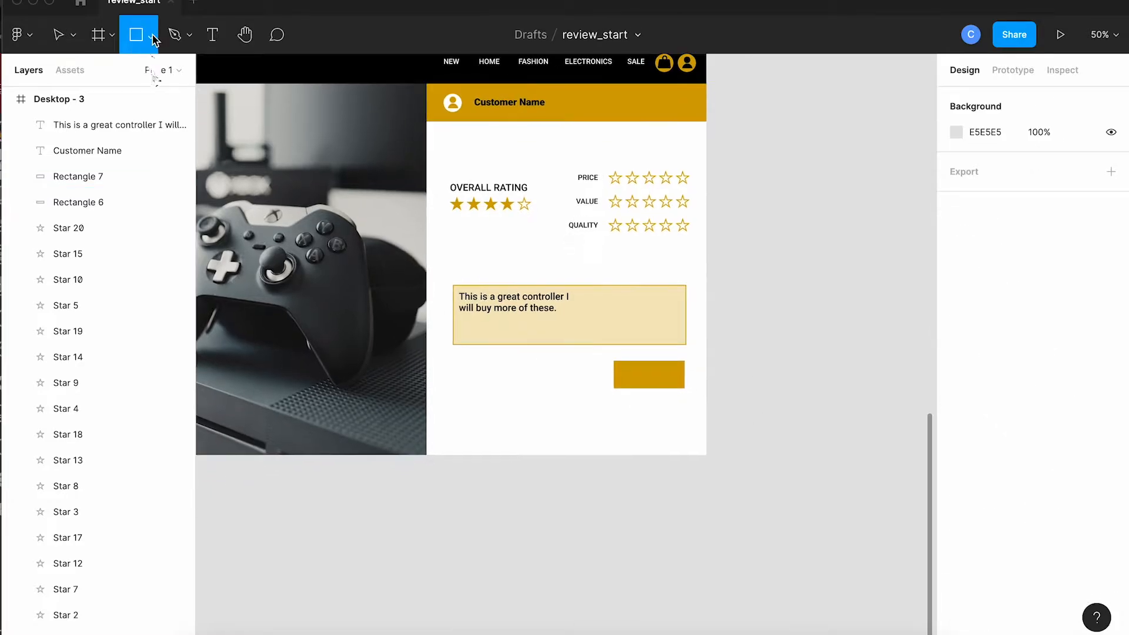
{"action": "left_click", "coordinate": [152, 37]}
{"action": "left_click", "coordinate": [130, 132]}
{"action": "key", "text": "shift+0"}
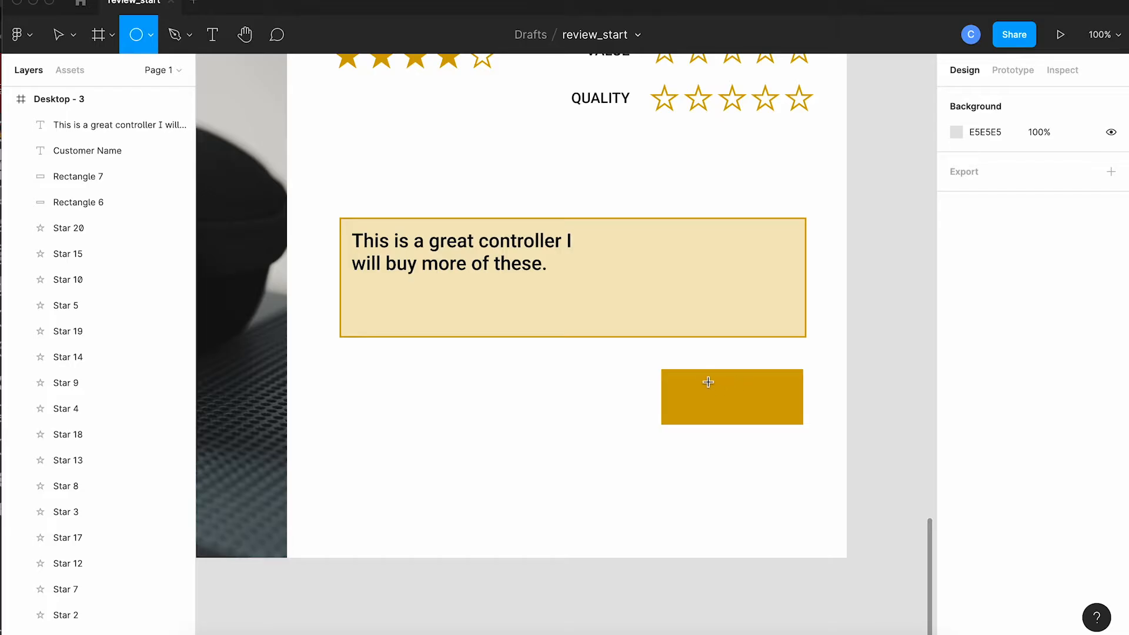
{"action": "left_click_drag", "start_coordinate": [712, 380], "coordinate": [737, 405]}
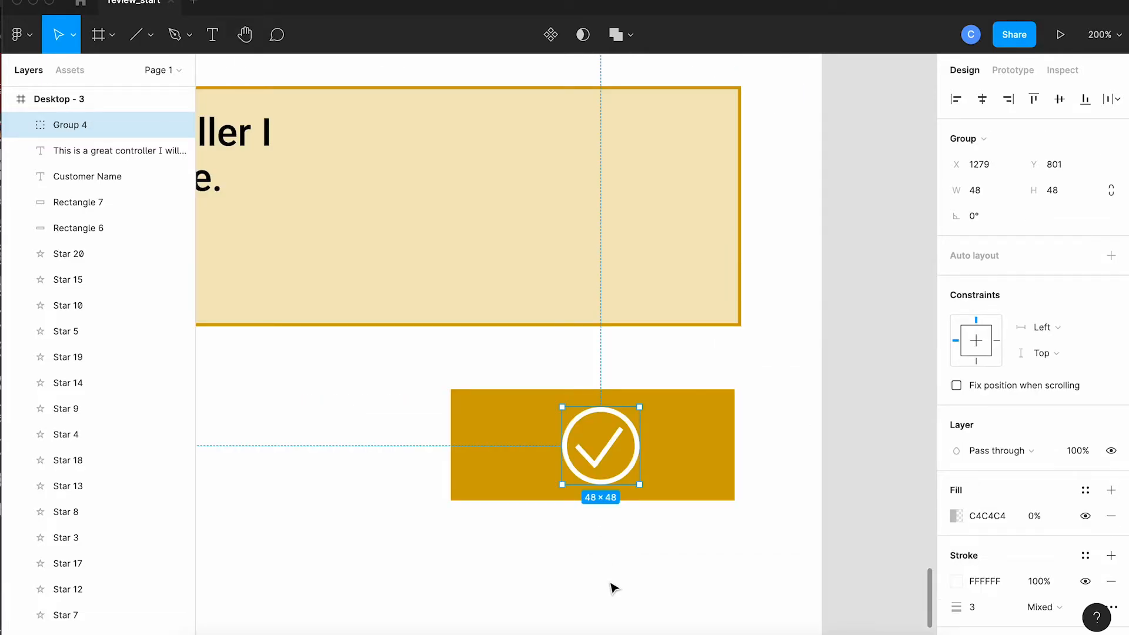
Step: Duplicate the Desktop - 3 frame with its check mark button, placing the copy directly below it
{"action": "left_click", "coordinate": [612, 586]}
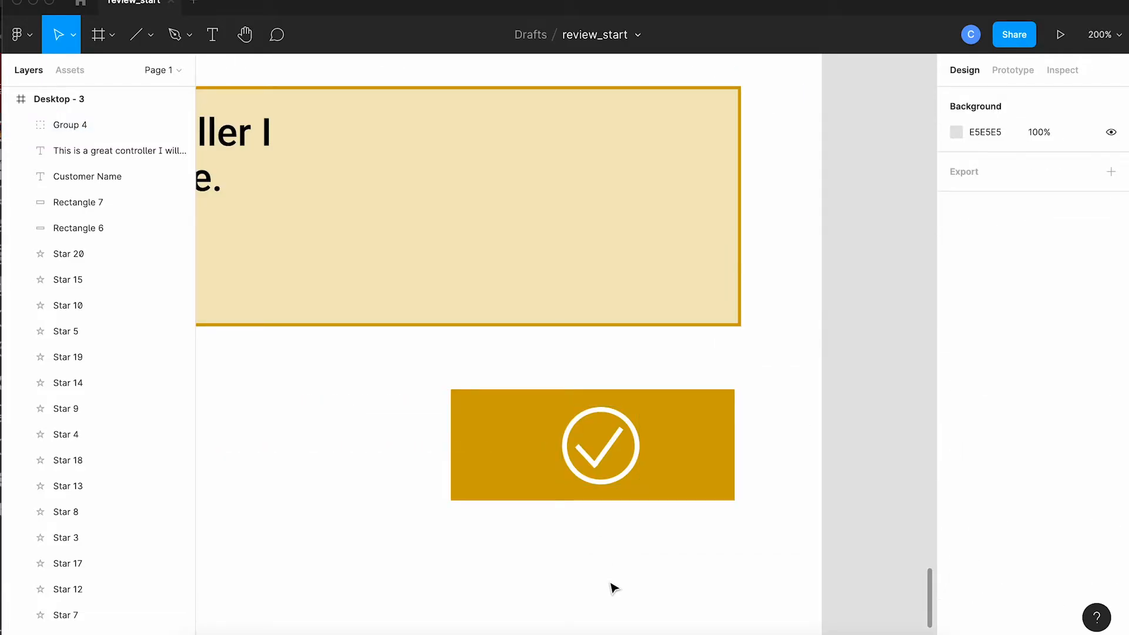
{"action": "scroll", "coordinate": [613, 586], "scroll_direction": "down", "scroll_amount": 10}
{"action": "left_click", "coordinate": [424, 273]}
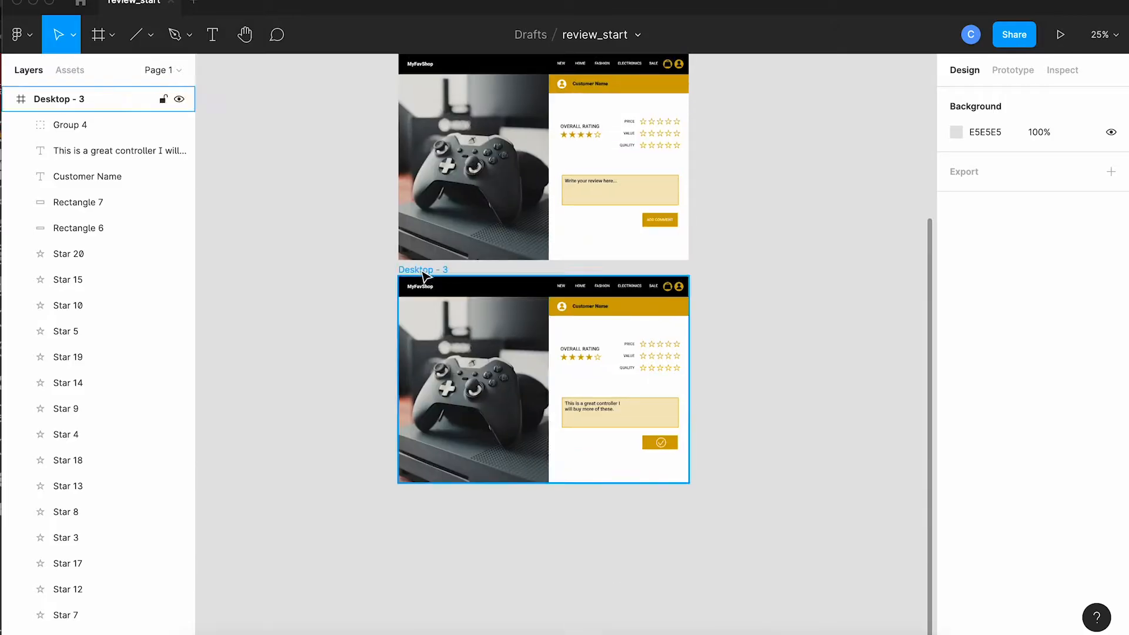
{"action": "left_click_drag", "start_coordinate": [428, 275], "coordinate": [426, 497]}
Step: Replace the comment in Desktop - 4 with "Thank you", enlarged and centred in the comment box
{"action": "scroll", "coordinate": [777, 501], "scroll_direction": "down", "scroll_amount": 2}
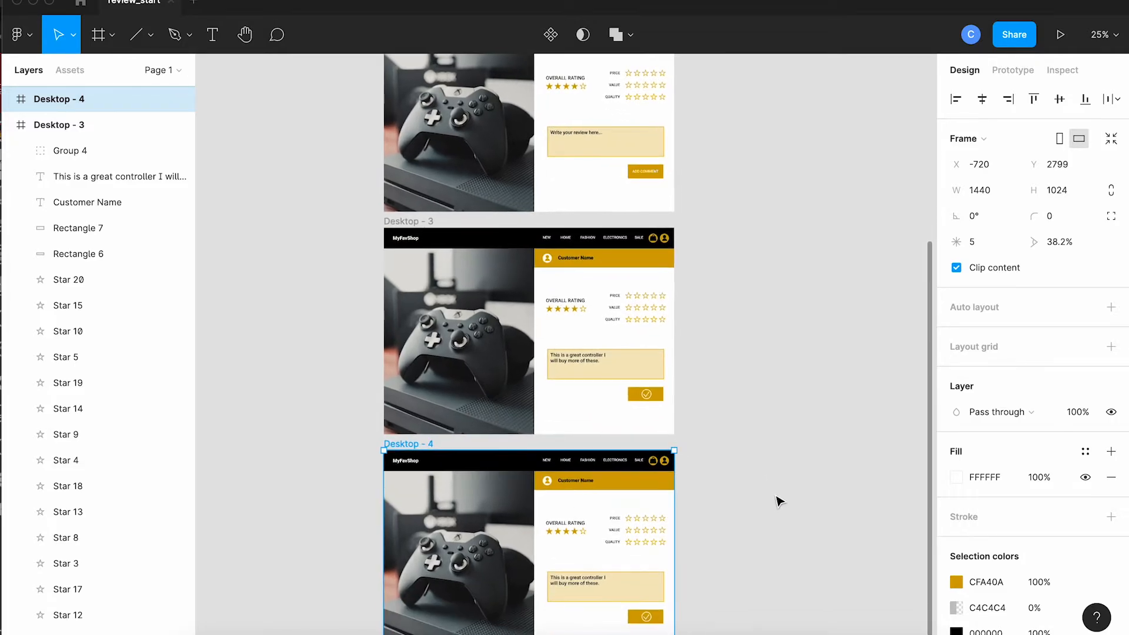
{"action": "scroll", "coordinate": [777, 501], "scroll_direction": "down", "scroll_amount": 1}
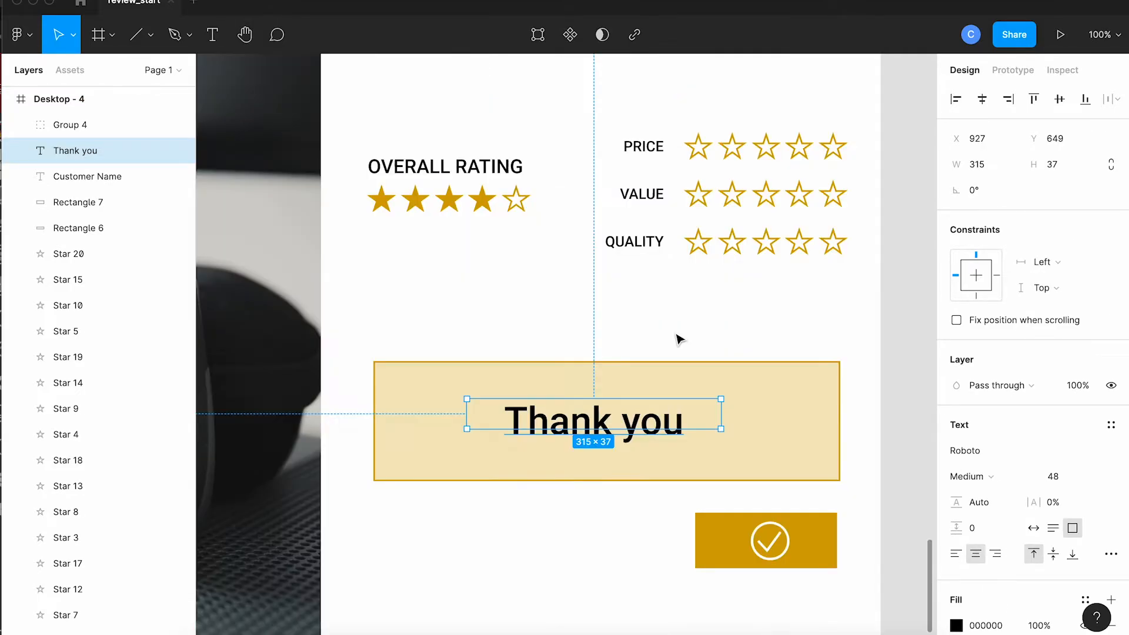
{"action": "left_click", "coordinate": [676, 335]}
{"action": "scroll", "coordinate": [703, 441], "scroll_direction": "down", "scroll_amount": 1}
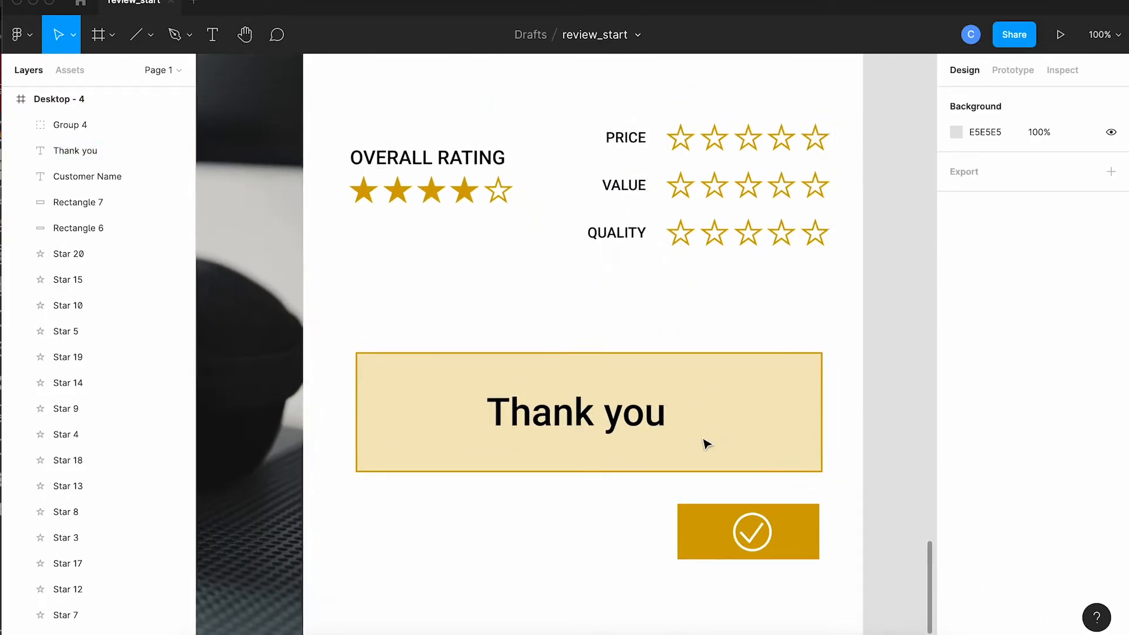
Step: Move the check mark group to the left end of Desktop - 4's gold button and set its layer opacity to 0%
{"action": "scroll", "coordinate": [705, 443], "scroll_direction": "right", "scroll_amount": 2}
{"action": "scroll", "coordinate": [706, 443], "scroll_direction": "down", "scroll_amount": 1}
{"action": "left_click", "coordinate": [703, 515]}
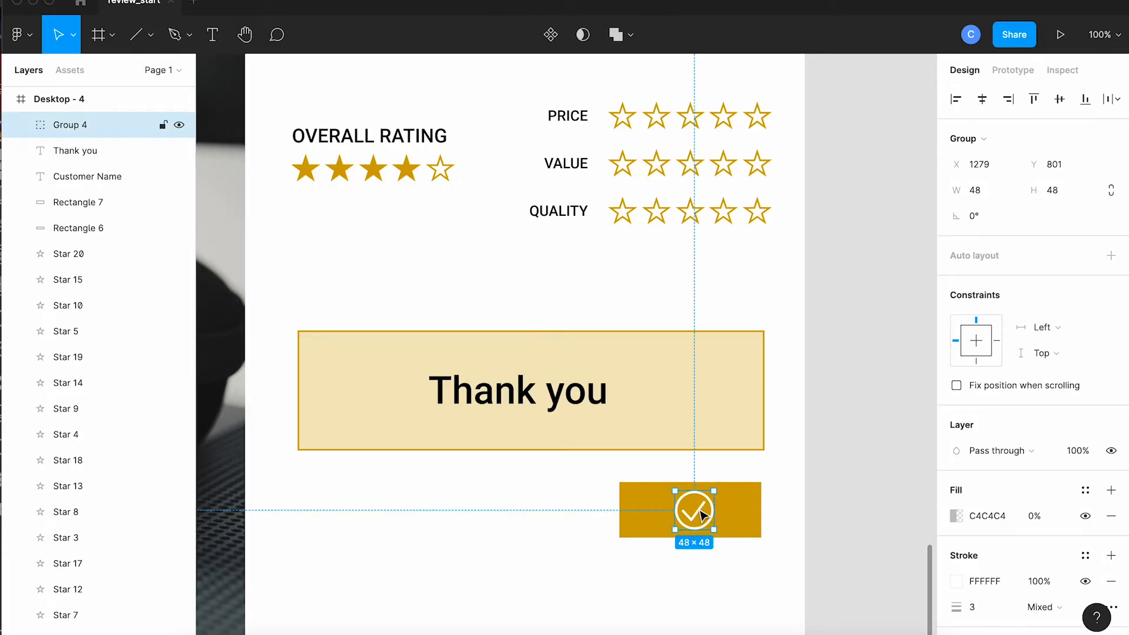
{"action": "left_click_drag", "start_coordinate": [703, 516], "coordinate": [653, 517]}
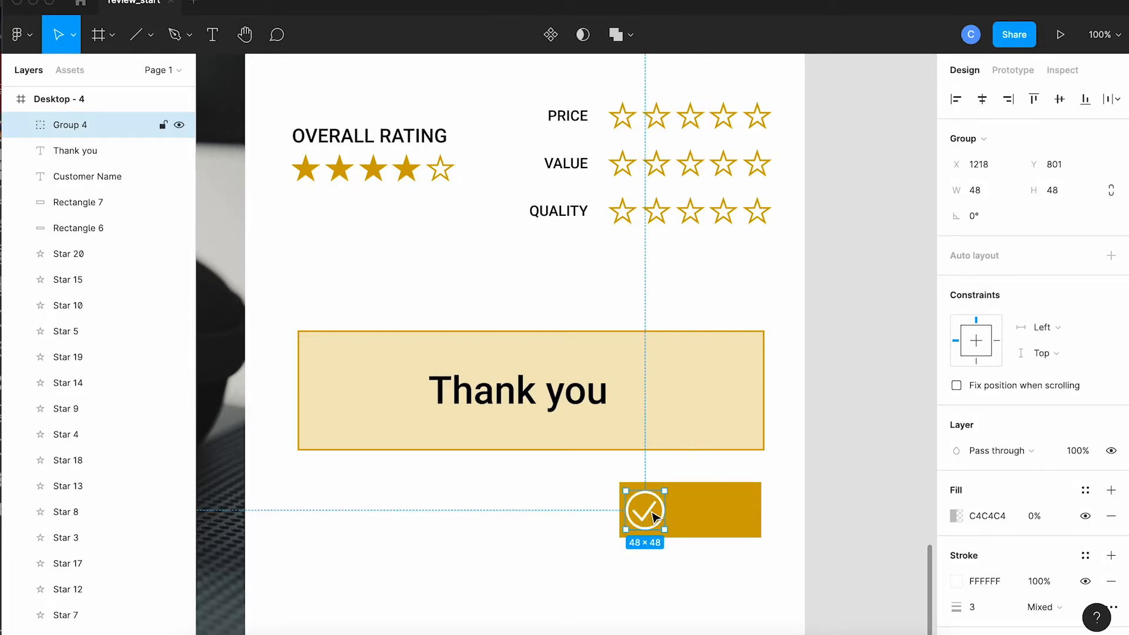
{"action": "left_click", "coordinate": [1078, 451]}
{"action": "type", "text": "0"}
{"action": "key", "text": "Return"}
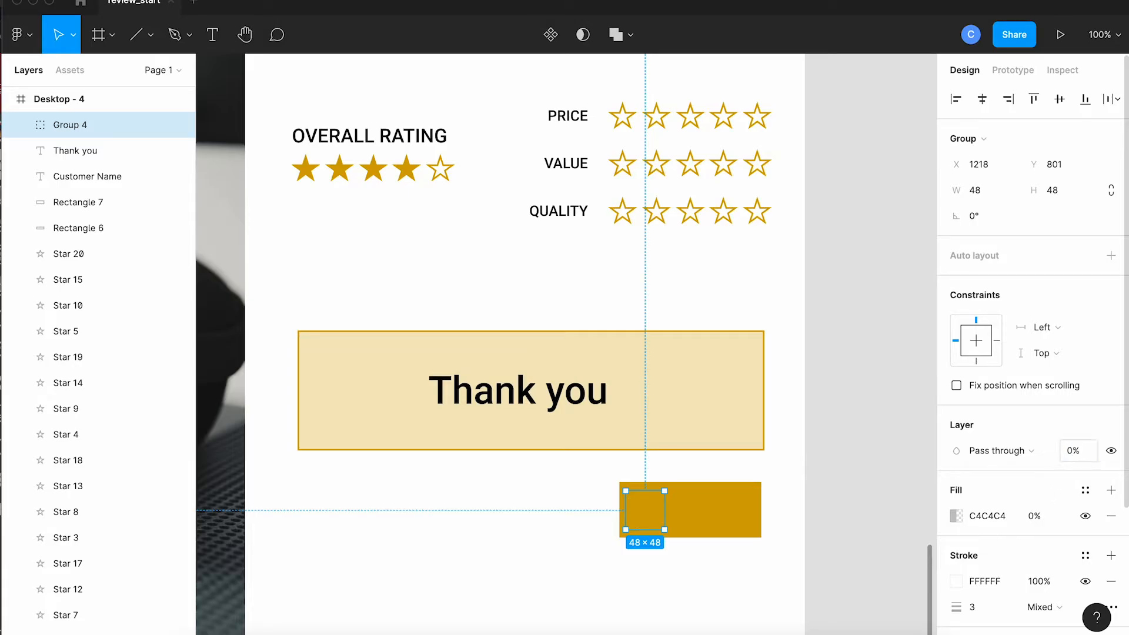
{"action": "left_click", "coordinate": [798, 595]}
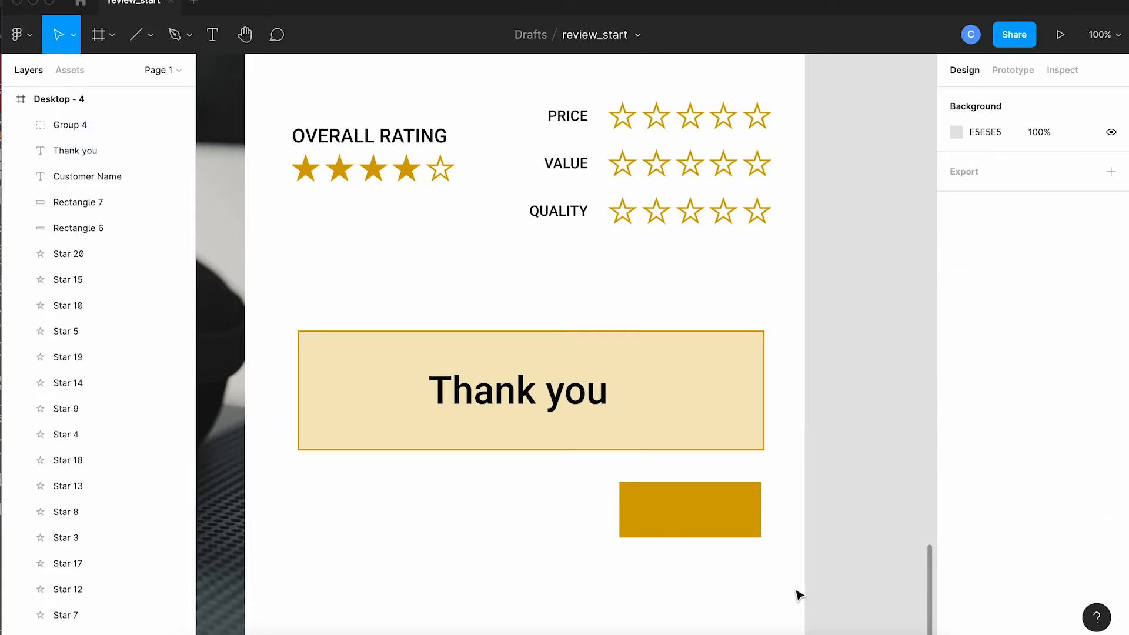
Step: Add the centred text "Keep shopping" in white Roboto Black 24 on Desktop - 4's blank gold button
{"action": "left_click", "coordinate": [213, 36]}
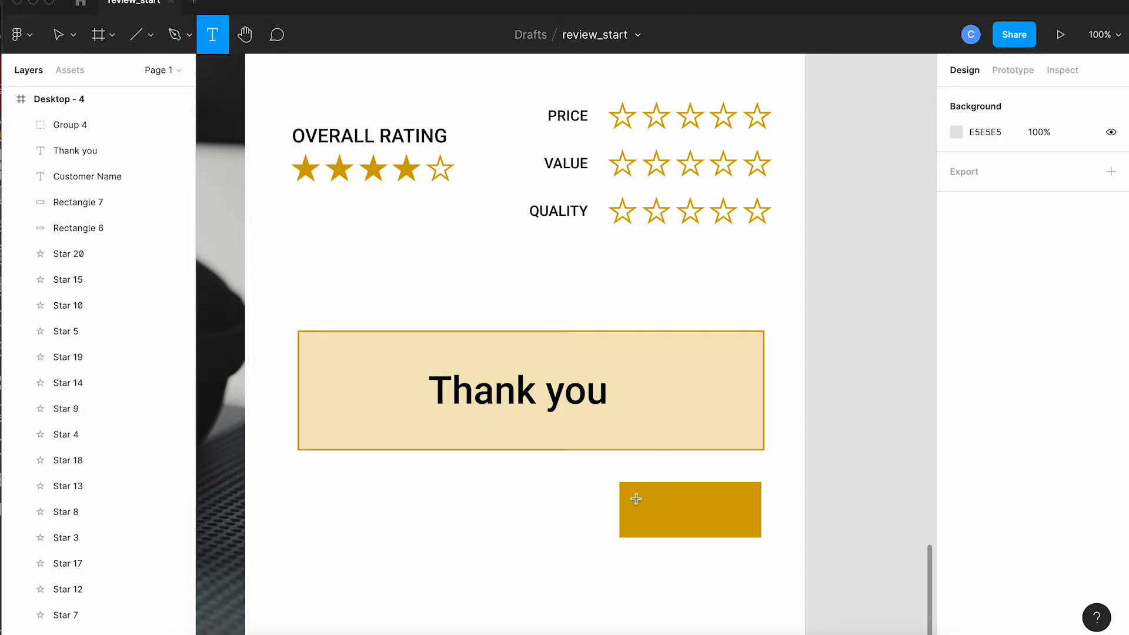
{"action": "left_click_drag", "start_coordinate": [636, 497], "coordinate": [749, 525]}
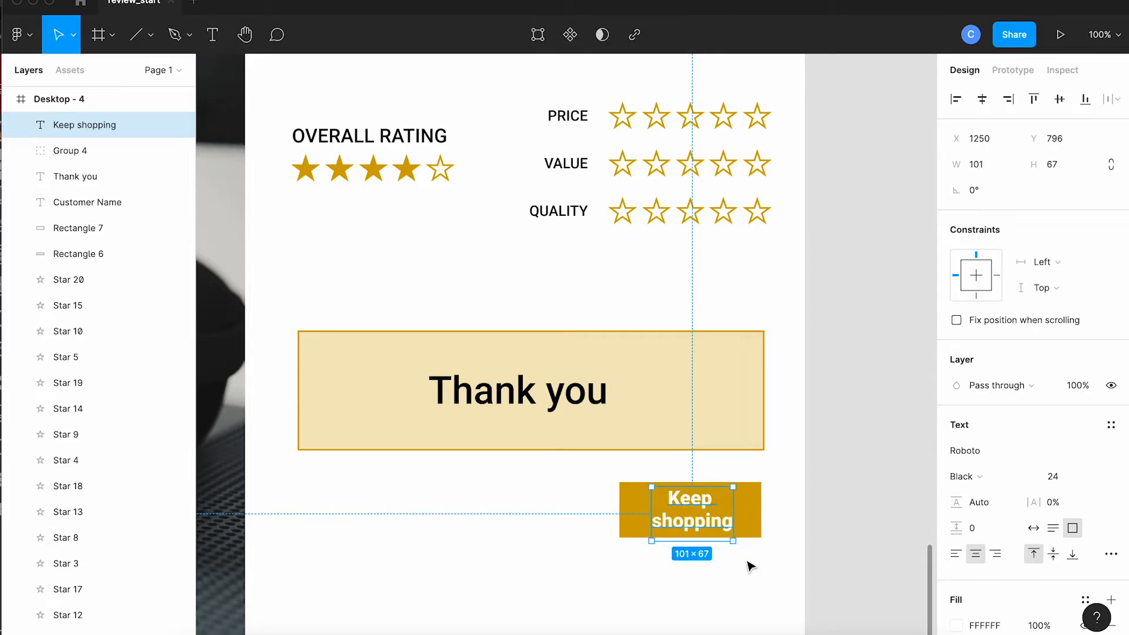
{"action": "left_click", "coordinate": [749, 563]}
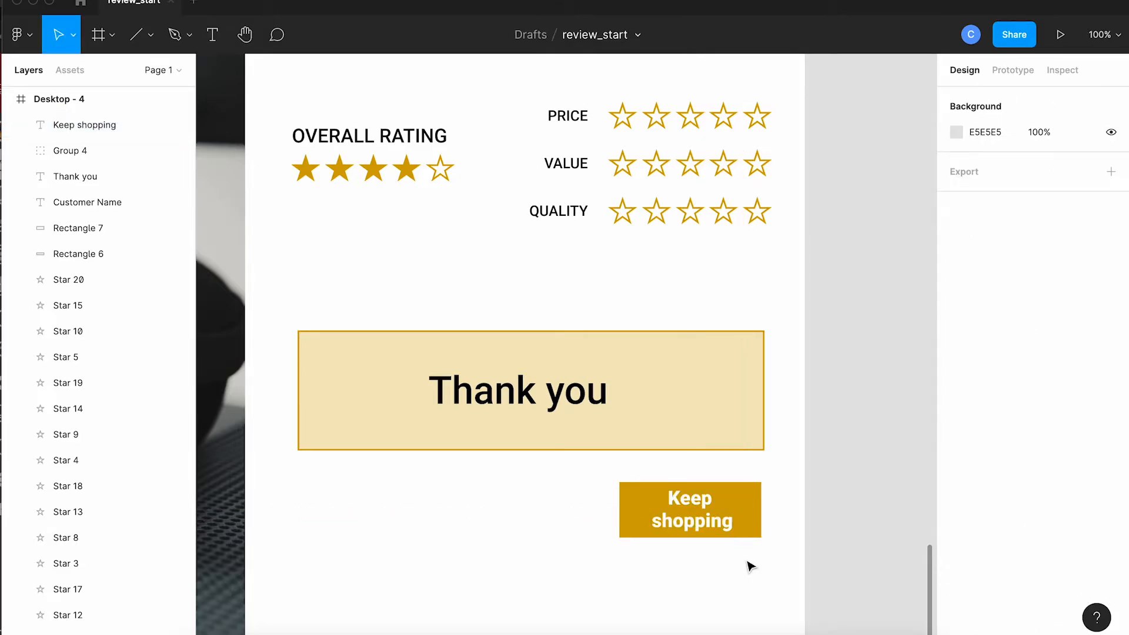
Step: Copy the "Keep shopping" text from Desktop - 4 and paste it into the Desktop - 3 frame
{"action": "left_click", "coordinate": [707, 525]}
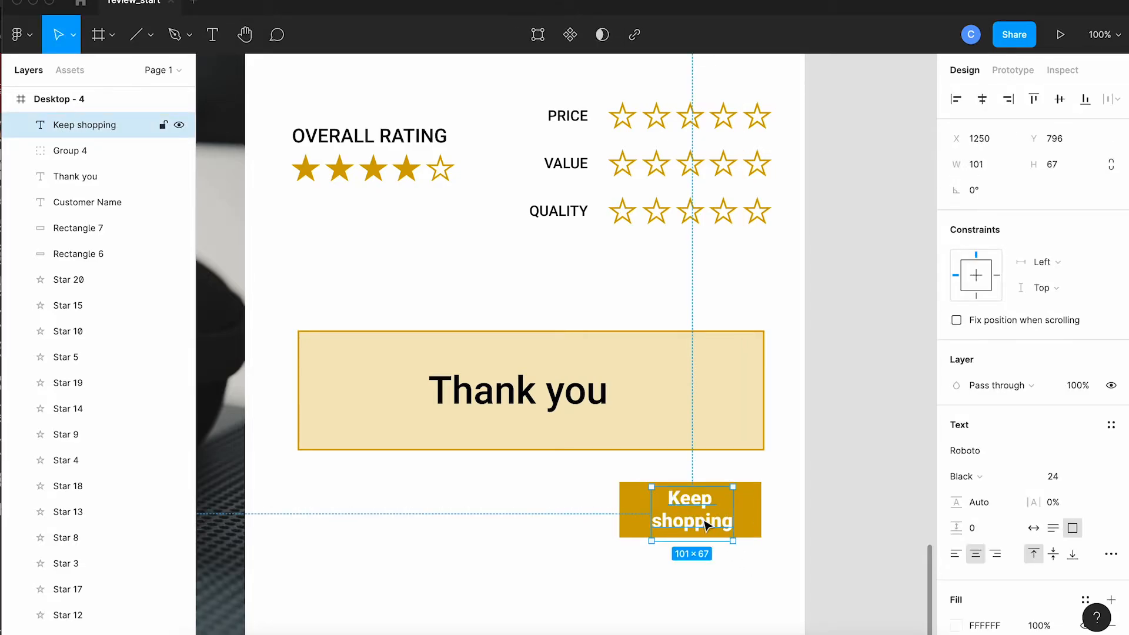
{"action": "scroll", "coordinate": [708, 525], "scroll_direction": "up", "scroll_amount": 10}
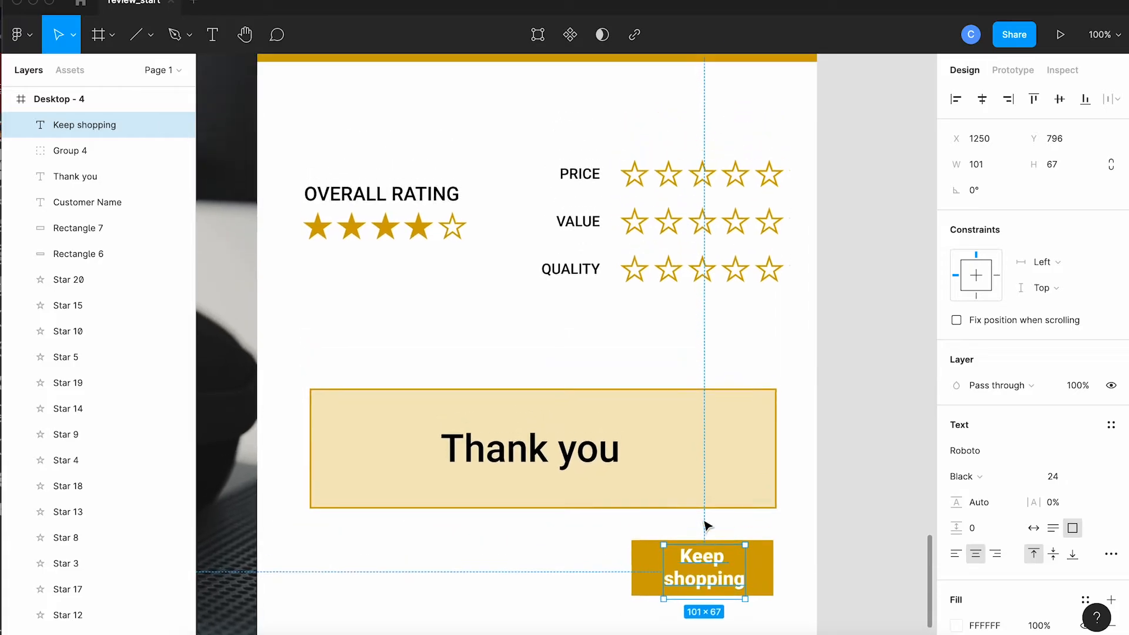
{"action": "scroll", "coordinate": [708, 526], "scroll_direction": "up", "scroll_amount": 5}
{"action": "scroll", "coordinate": [707, 525], "scroll_direction": "left", "scroll_amount": 3}
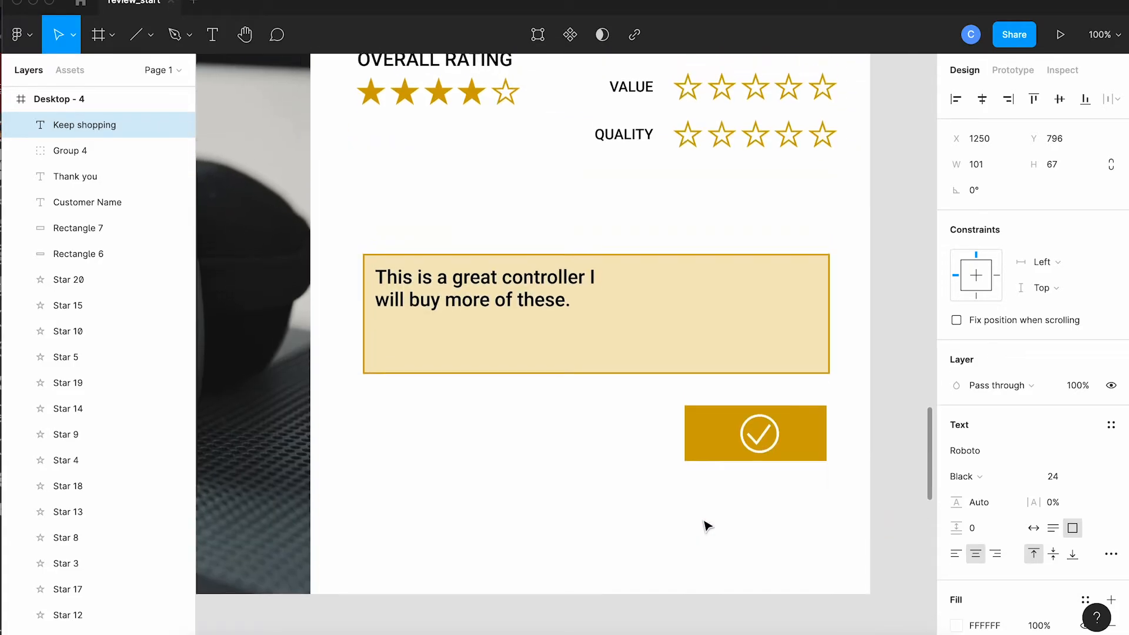
{"action": "key", "text": "ctrl+minus"}
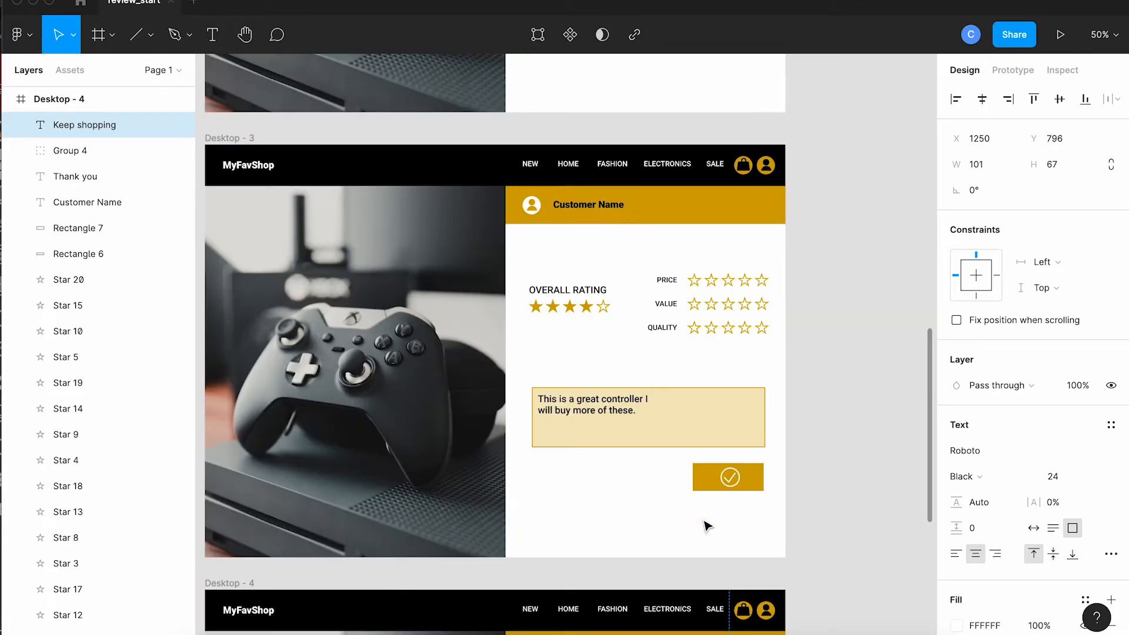
{"action": "scroll", "coordinate": [705, 524], "scroll_direction": "left", "scroll_amount": 5}
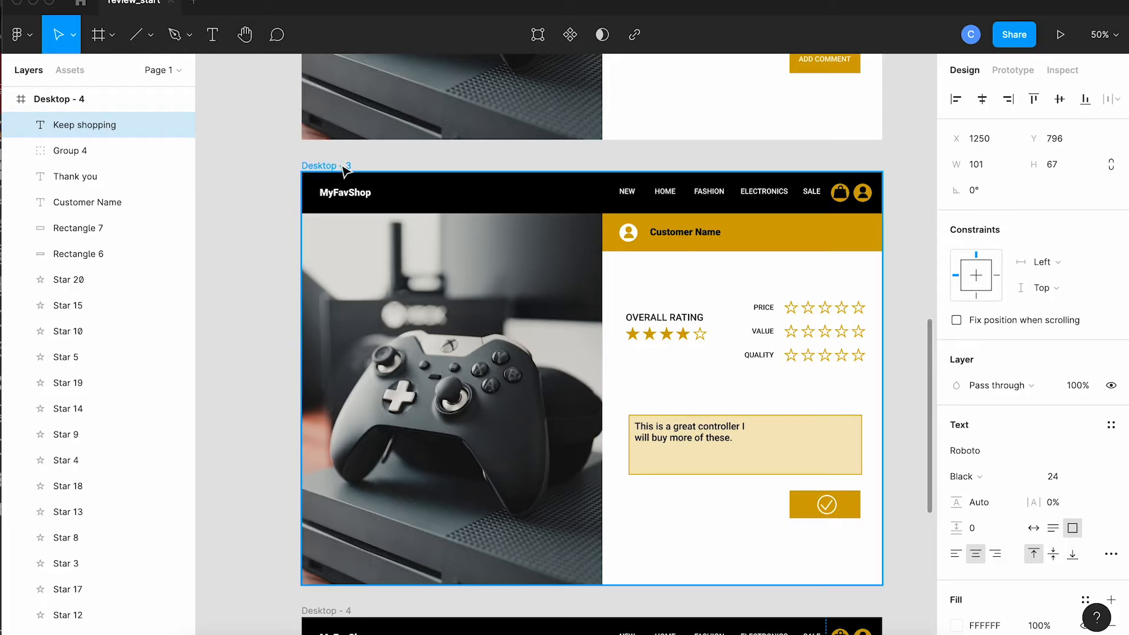
{"action": "left_click", "coordinate": [345, 166]}
{"action": "key", "text": "ctrl+v"}
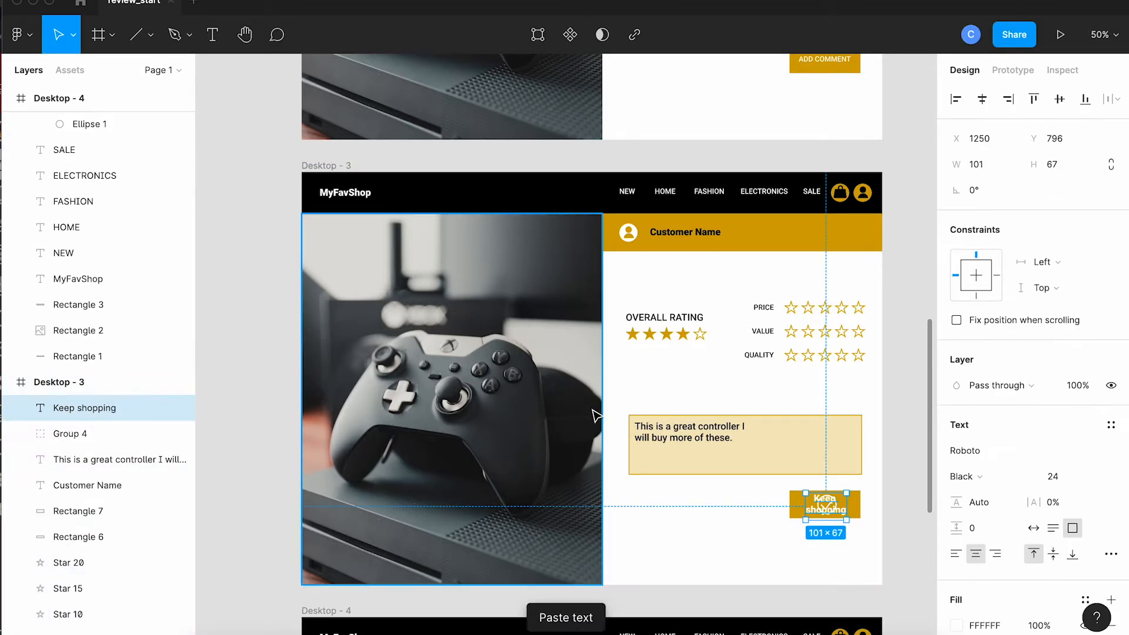
Step: Nudge the pasted "Keep shopping" text in Desktop - 3 horizontally past the check mark to X 1320
{"action": "scroll", "coordinate": [636, 472], "scroll_direction": "right", "scroll_amount": 4}
{"action": "scroll", "coordinate": [637, 472], "scroll_direction": "down", "scroll_amount": 2}
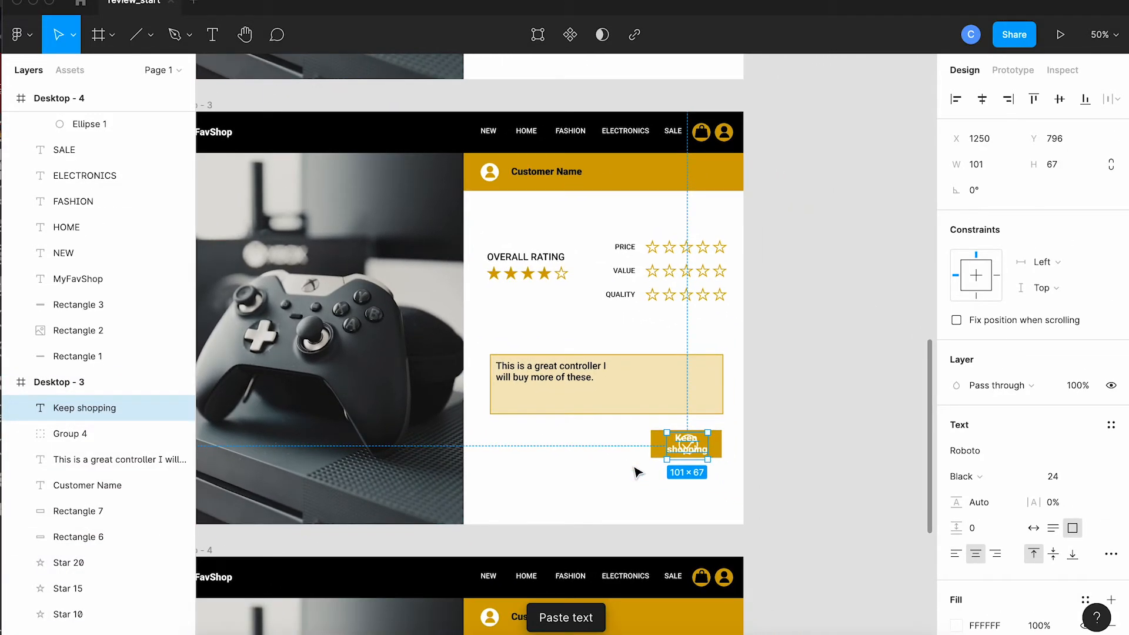
{"action": "scroll", "coordinate": [637, 472], "scroll_direction": "up", "scroll_amount": 5}
{"action": "scroll", "coordinate": [637, 472], "scroll_direction": "down", "scroll_amount": 4}
{"action": "scroll", "coordinate": [637, 472], "scroll_direction": "right", "scroll_amount": 2}
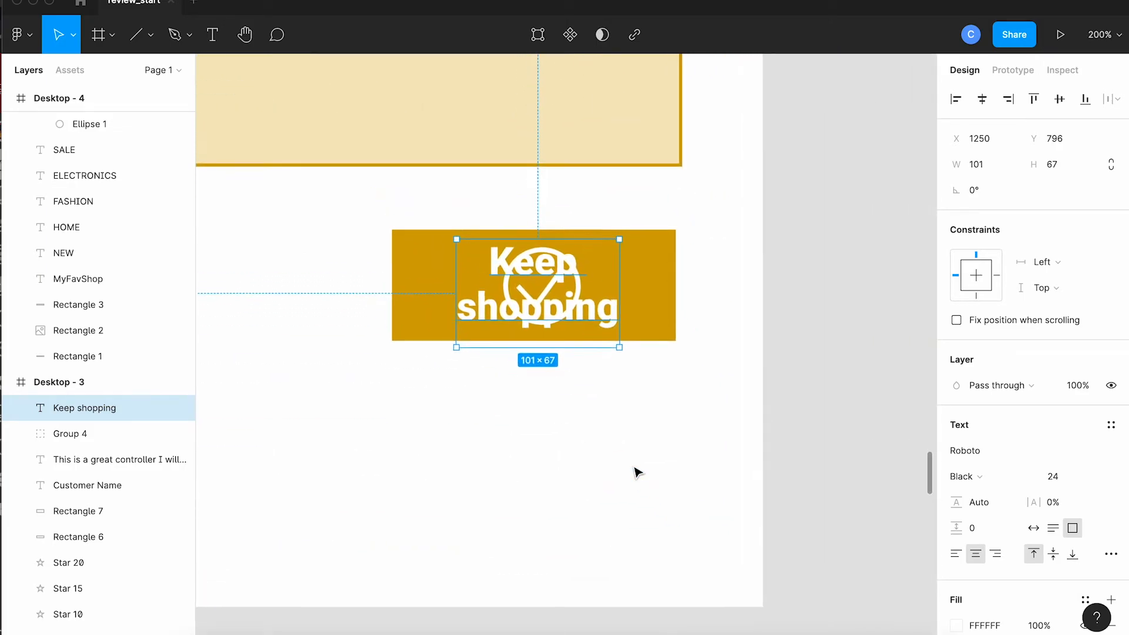
{"action": "scroll", "coordinate": [637, 472], "scroll_direction": "up", "scroll_amount": 2}
{"action": "key", "text": "shift+Right"}
{"action": "key", "text": "shift+Right"}
{"action": "key", "text": "shift+Right"}
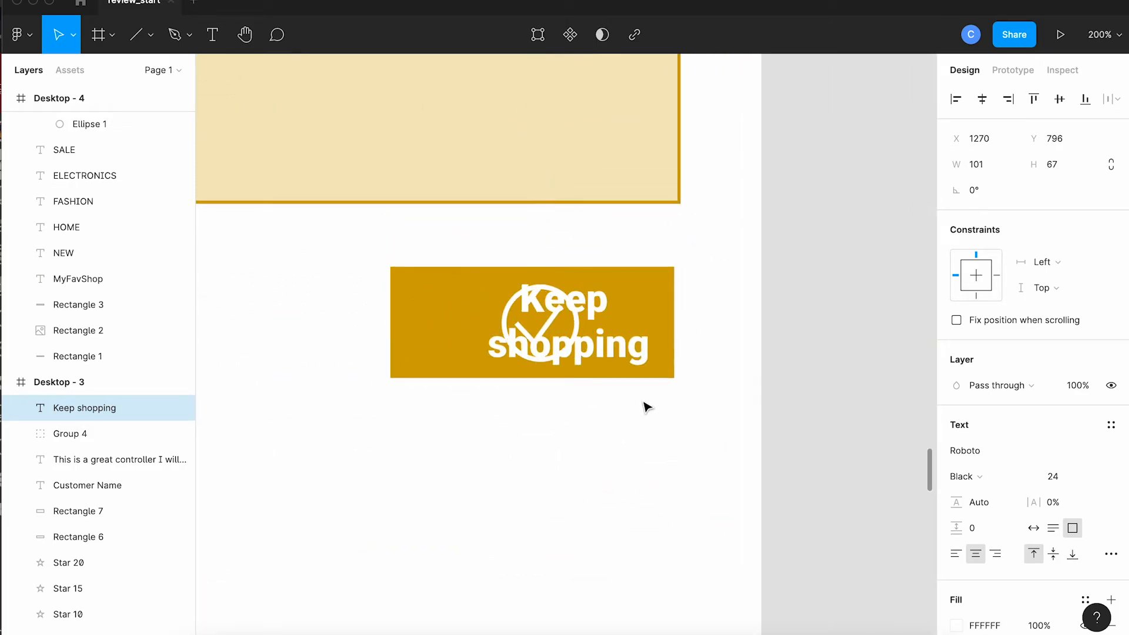
{"action": "key", "text": "shift+Right"}
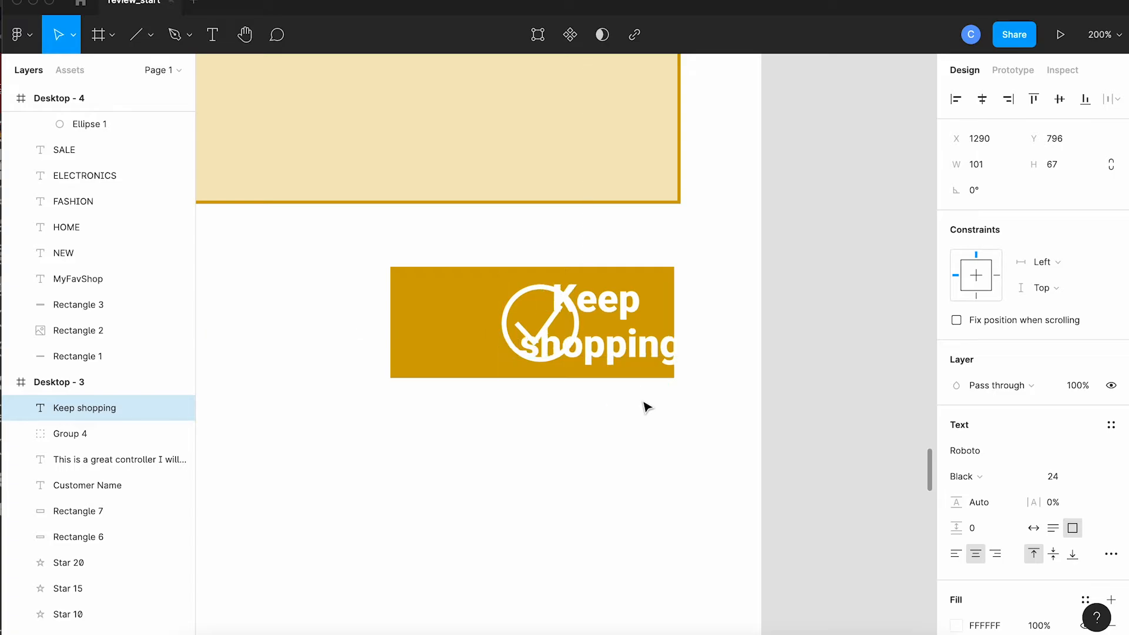
{"action": "key", "text": "shift+Right"}
{"action": "key", "text": "shift+Right"}
{"action": "key", "text": "shift+Right"}
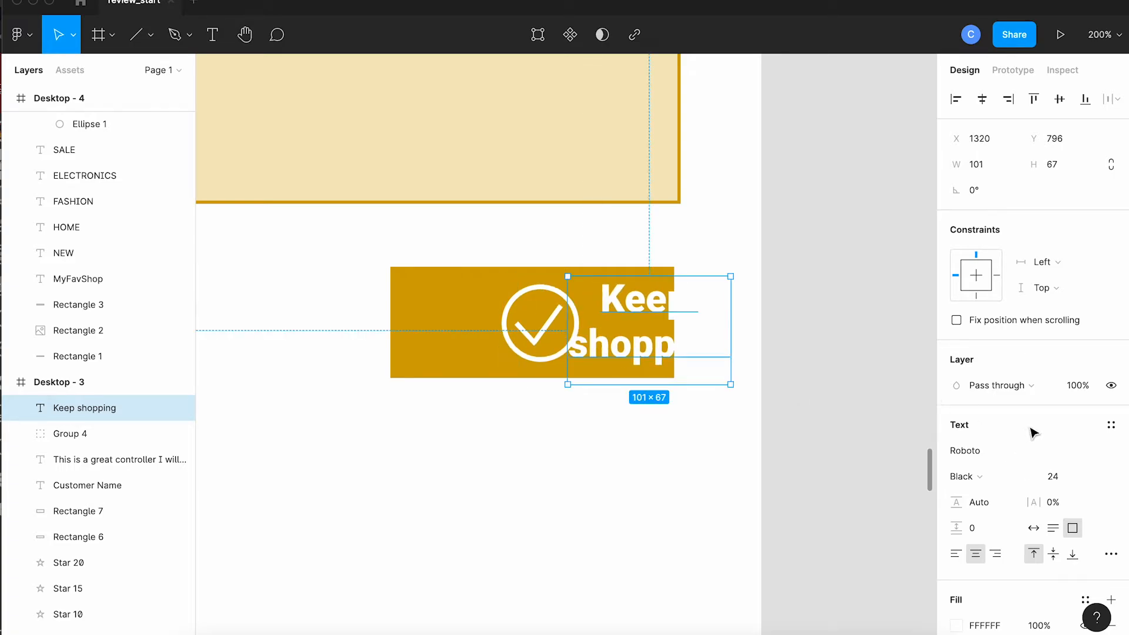
Step: Set the layer opacity of Desktop - 3's "Keep shopping" text to 0% and deselect it
{"action": "left_click", "coordinate": [1080, 392]}
{"action": "type", "text": "0"}
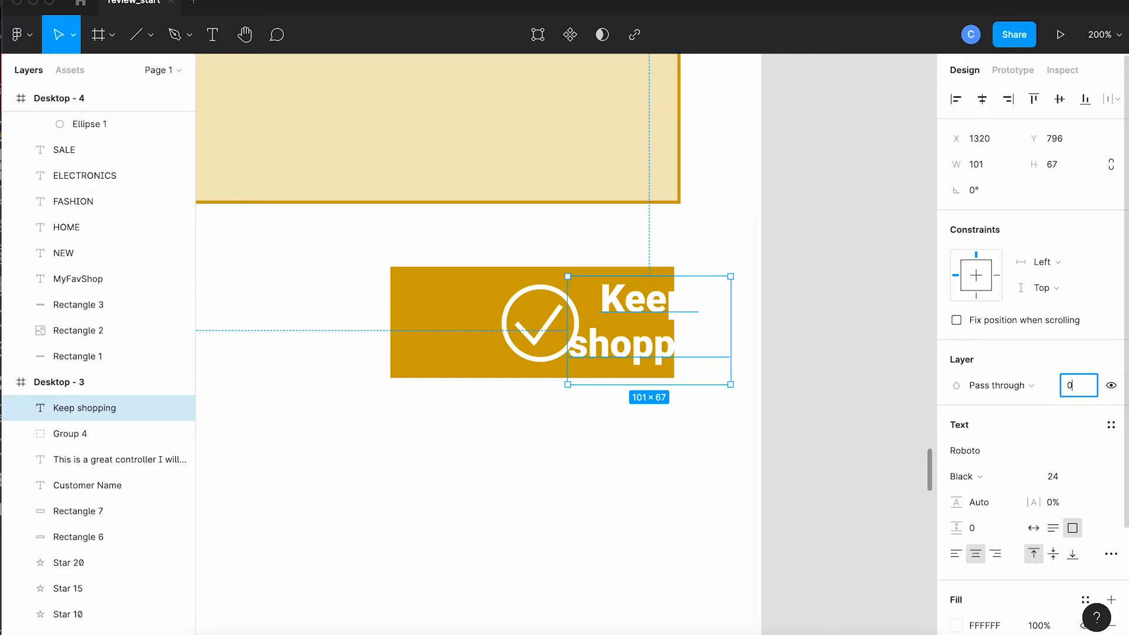
{"action": "key", "text": "Return"}
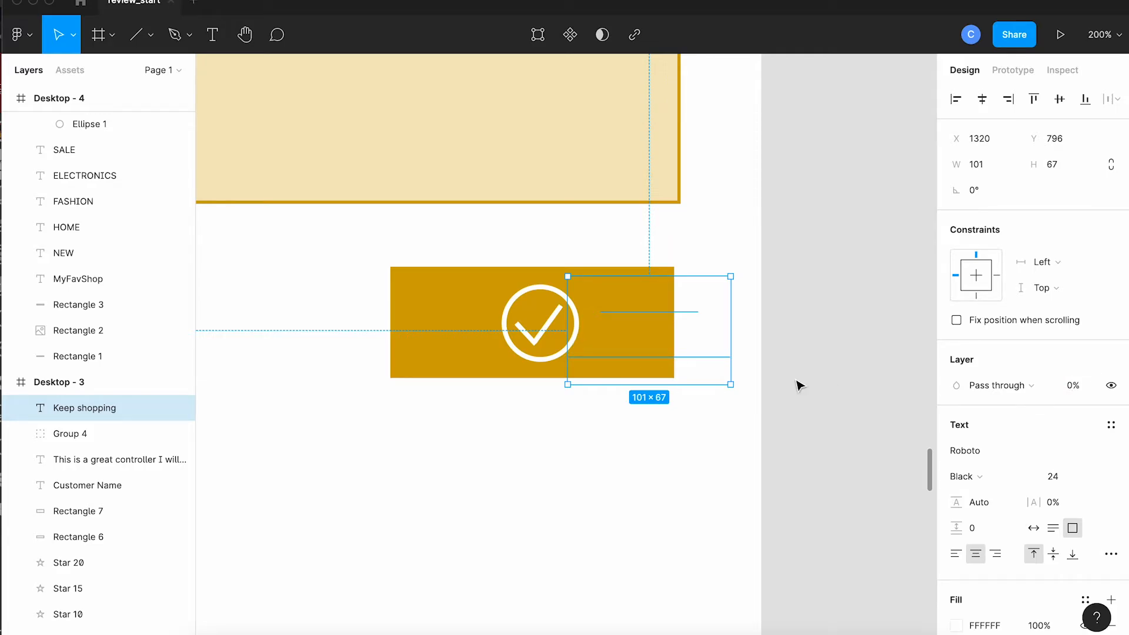
{"action": "left_click", "coordinate": [729, 512]}
Step: Switch to prototype editing and connect Desktop - 2's comment box to the Desktop - 3 frame with an on-click navigation
{"action": "scroll", "coordinate": [728, 511], "scroll_direction": "down", "scroll_amount": 2}
{"action": "scroll", "coordinate": [729, 511], "scroll_direction": "down", "scroll_amount": 2}
{"action": "scroll", "coordinate": [728, 512], "scroll_direction": "down", "scroll_amount": 5}
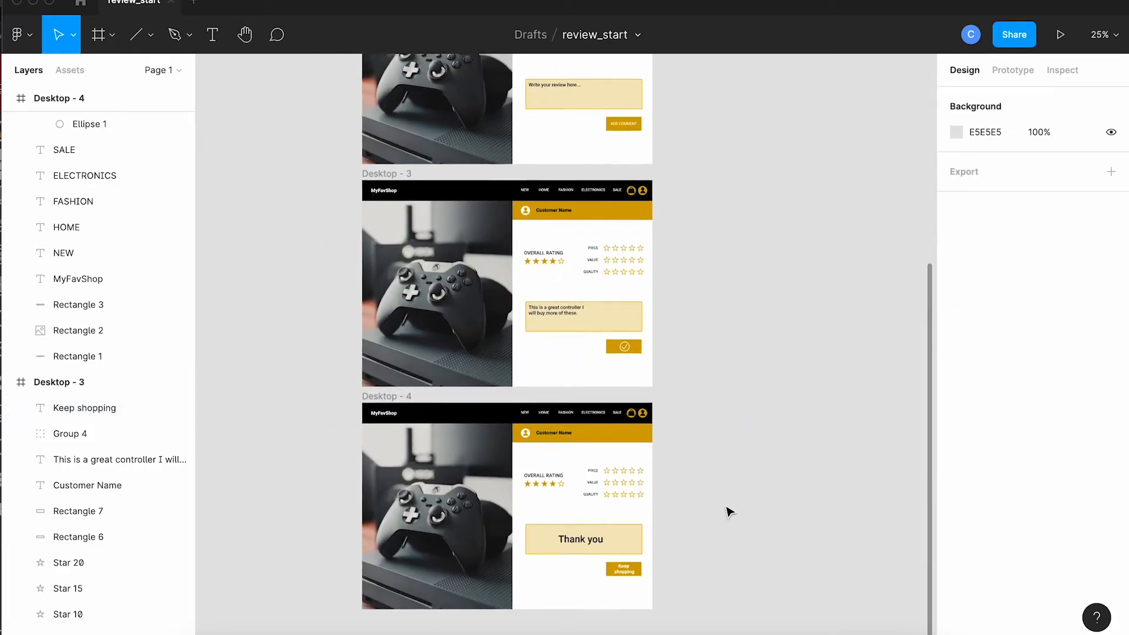
{"action": "scroll", "coordinate": [729, 511], "scroll_direction": "up", "scroll_amount": 5}
{"action": "scroll", "coordinate": [729, 511], "scroll_direction": "down", "scroll_amount": 5}
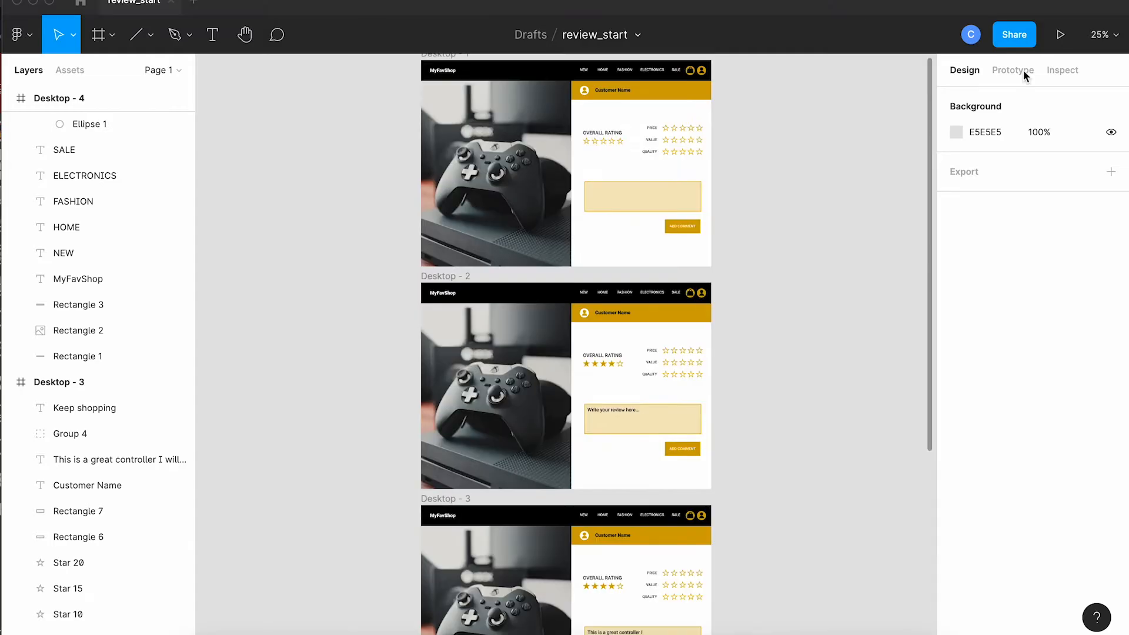
{"action": "left_click", "coordinate": [1012, 69]}
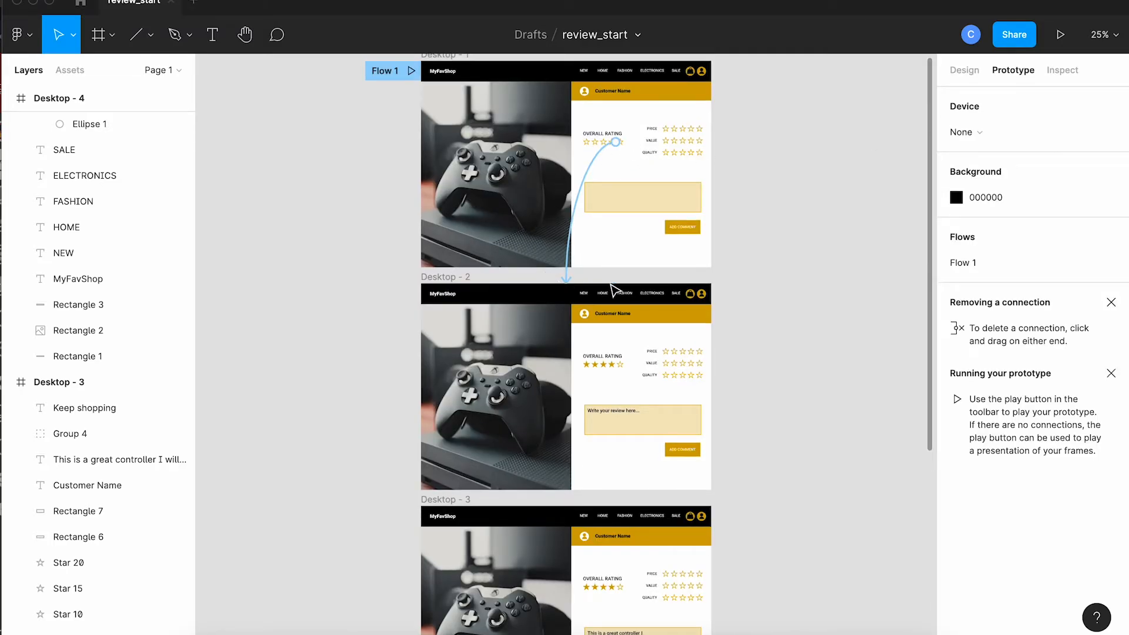
{"action": "scroll", "coordinate": [782, 369], "scroll_direction": "down", "scroll_amount": 1}
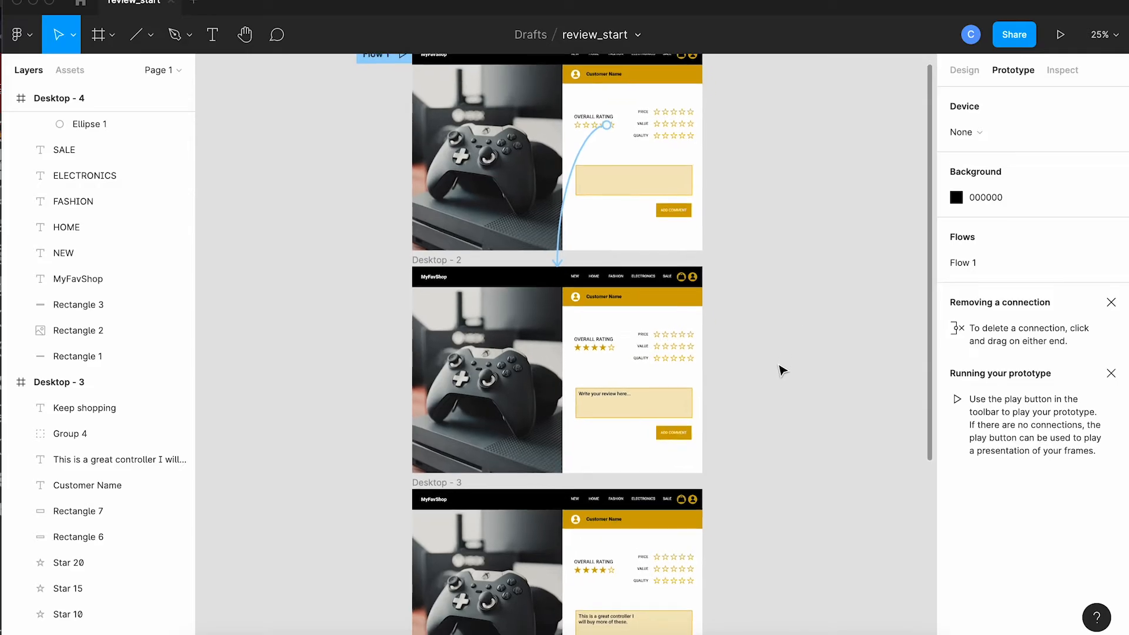
{"action": "scroll", "coordinate": [782, 369], "scroll_direction": "down", "scroll_amount": 1}
{"action": "scroll", "coordinate": [782, 371], "scroll_direction": "down", "scroll_amount": 3}
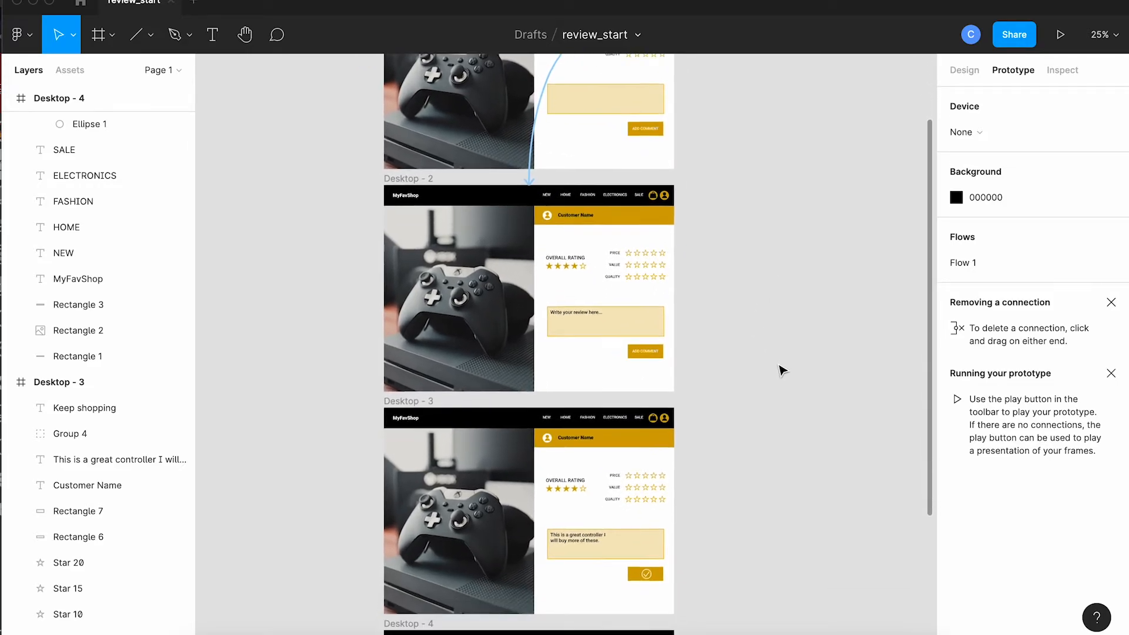
{"action": "key", "text": "super+plus"}
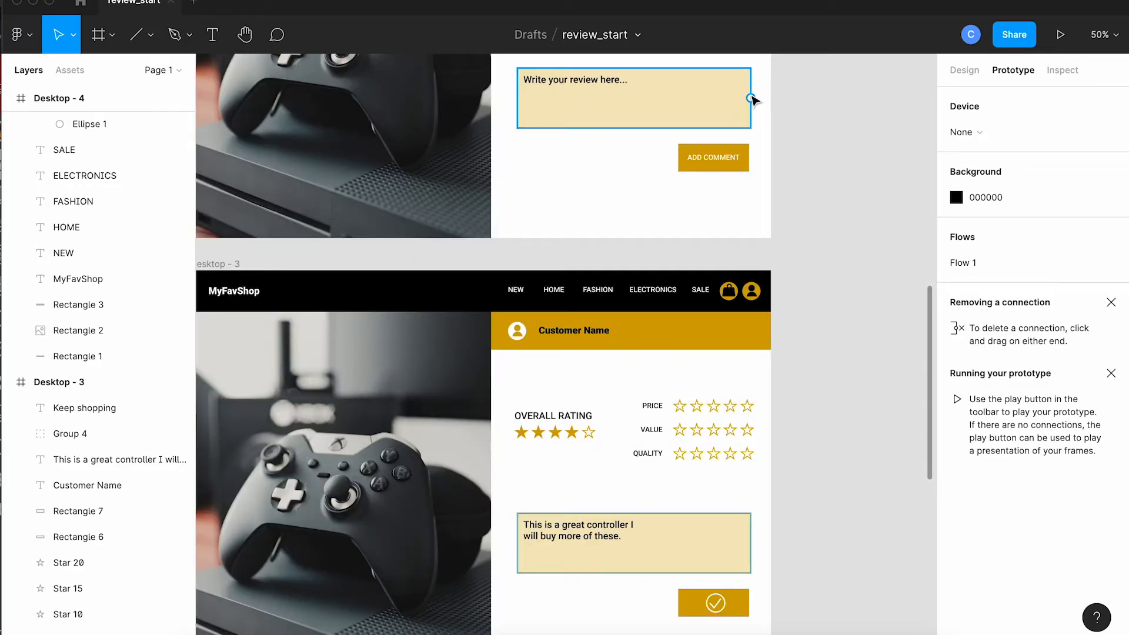
{"action": "left_click_drag", "start_coordinate": [751, 99], "coordinate": [727, 400]}
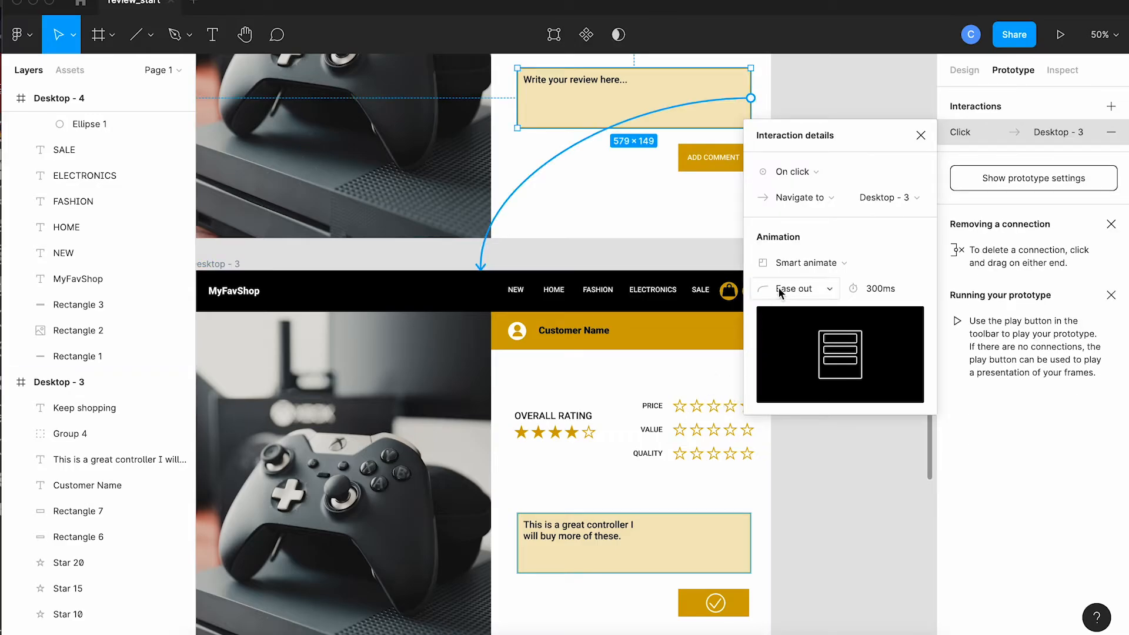
Step: Change the animation of the comment box's interaction to Dissolve and close the interaction details
{"action": "left_click", "coordinate": [793, 263]}
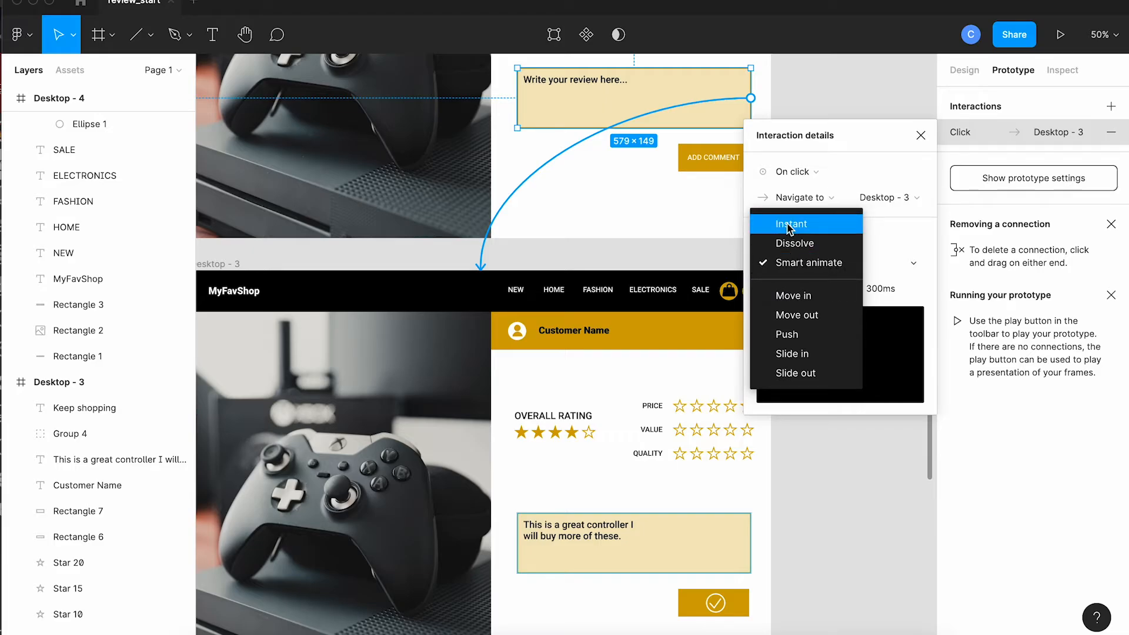
{"action": "left_click", "coordinate": [794, 243]}
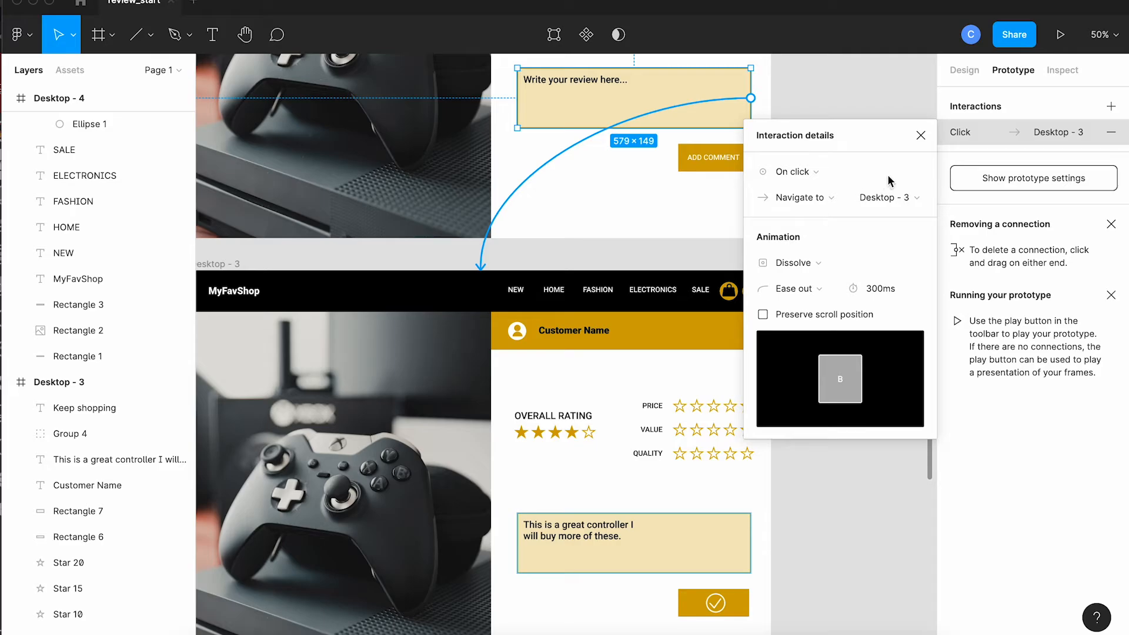
{"action": "left_click", "coordinate": [920, 137]}
Step: Select the whole Desktop - 3 frame and connect it to the Desktop - 4 frame with a navigation interaction
{"action": "scroll", "coordinate": [859, 284], "scroll_direction": "down", "scroll_amount": 10}
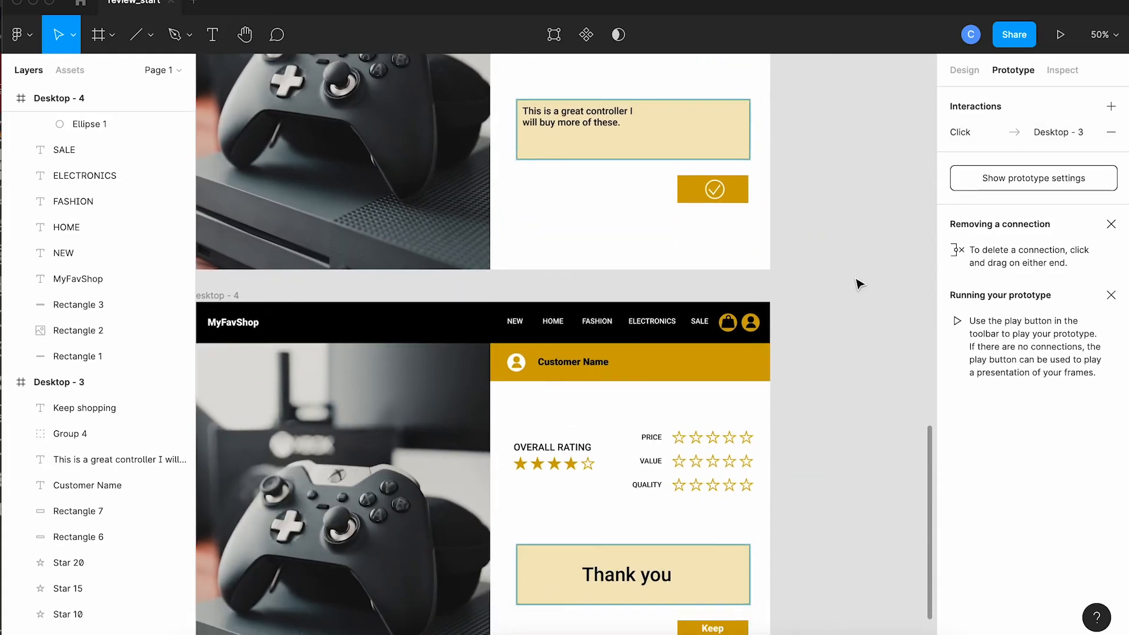
{"action": "scroll", "coordinate": [859, 284], "scroll_direction": "up", "scroll_amount": 5}
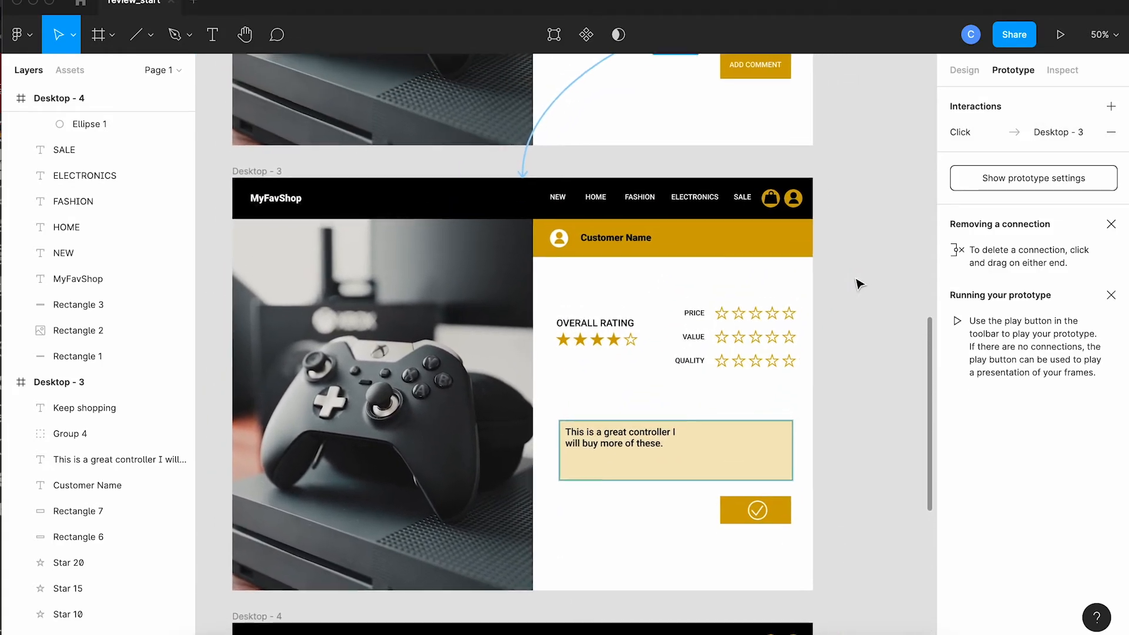
{"action": "scroll", "coordinate": [859, 284], "scroll_direction": "up", "scroll_amount": 1}
{"action": "left_click", "coordinate": [266, 187]}
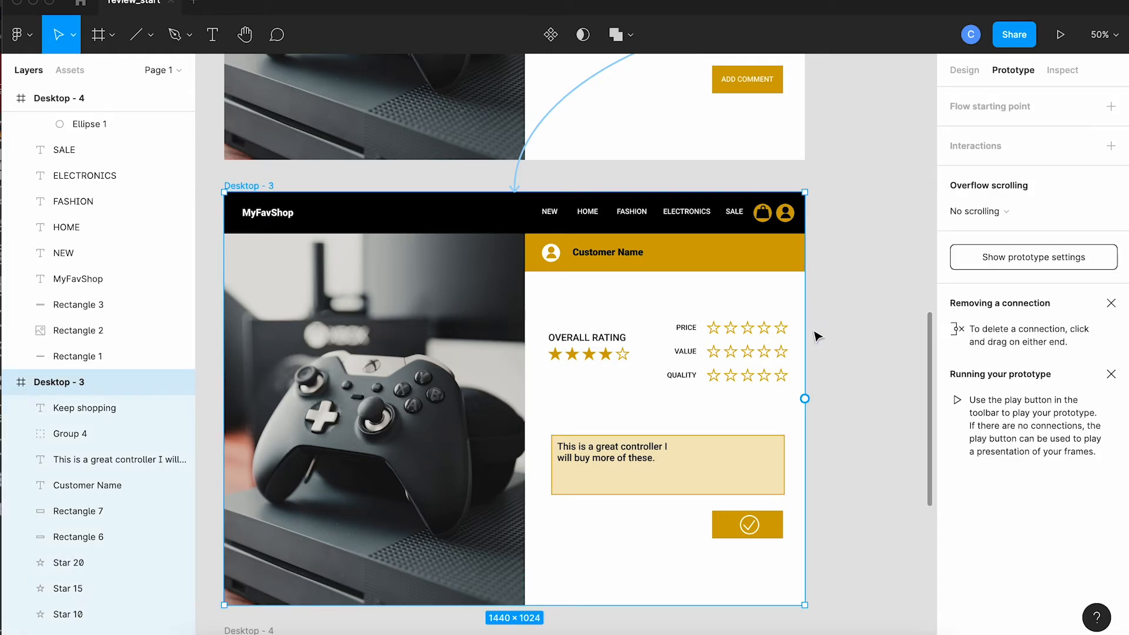
{"action": "scroll", "coordinate": [813, 330], "scroll_direction": "down", "scroll_amount": 5}
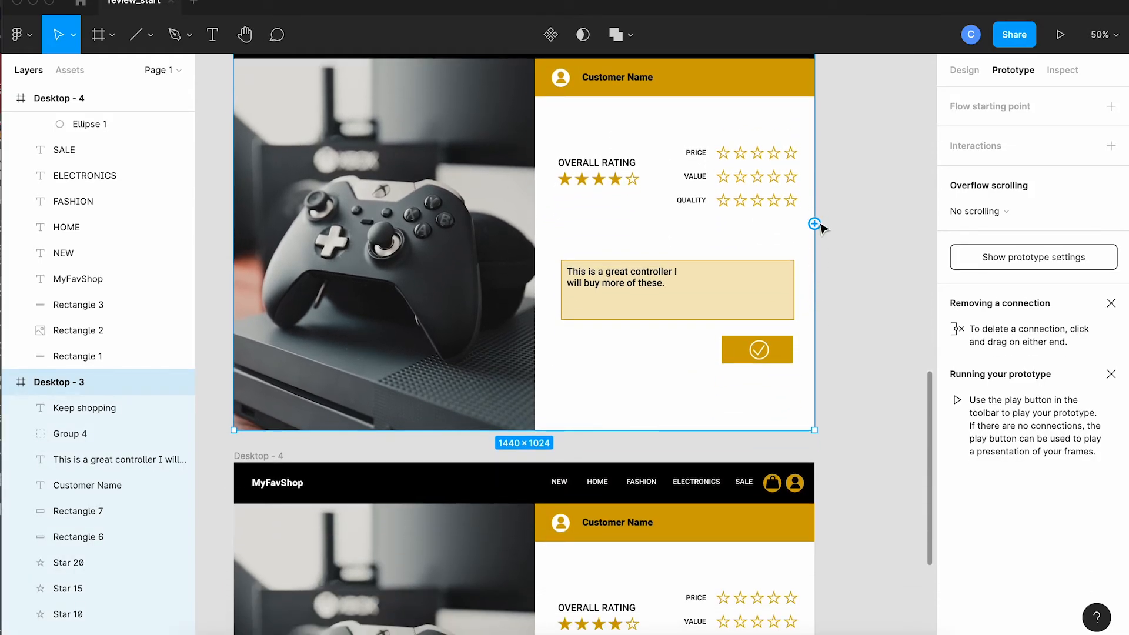
{"action": "mouse_move", "coordinate": [815, 224]}
{"action": "left_mouse_down"}
{"action": "mouse_move", "coordinate": [759, 517]}
{"action": "mouse_move", "coordinate": [731, 557]}
{"action": "left_mouse_up"}
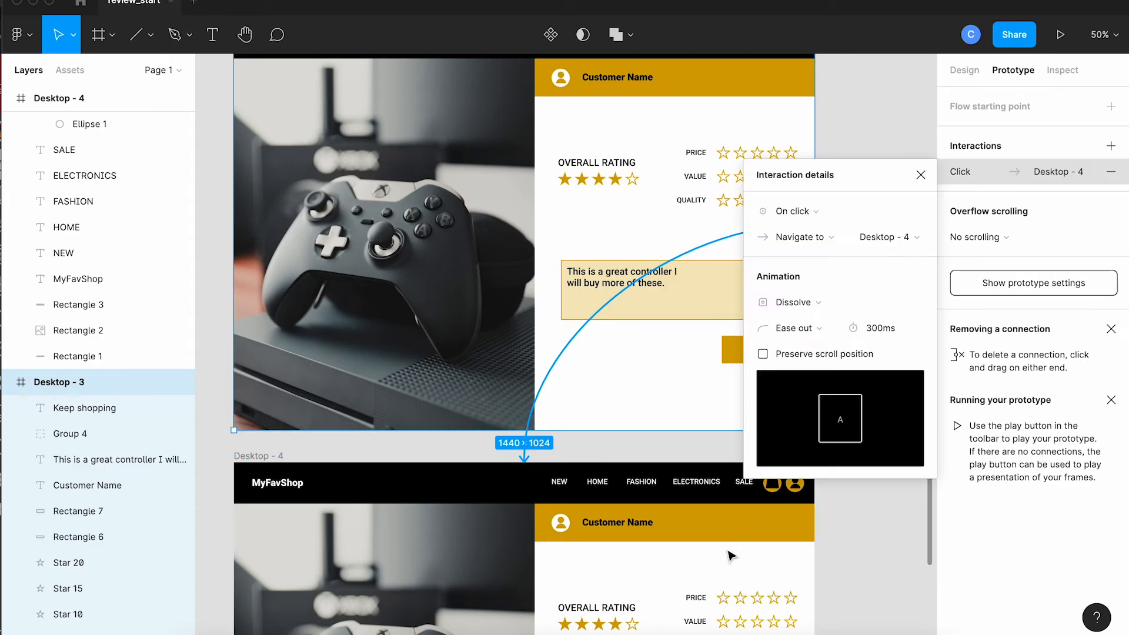
Step: Change the trigger of Desktop - 3's interaction to After delay with a delay of 2000 ms
{"action": "scroll", "coordinate": [814, 242], "scroll_direction": "up", "scroll_amount": 1}
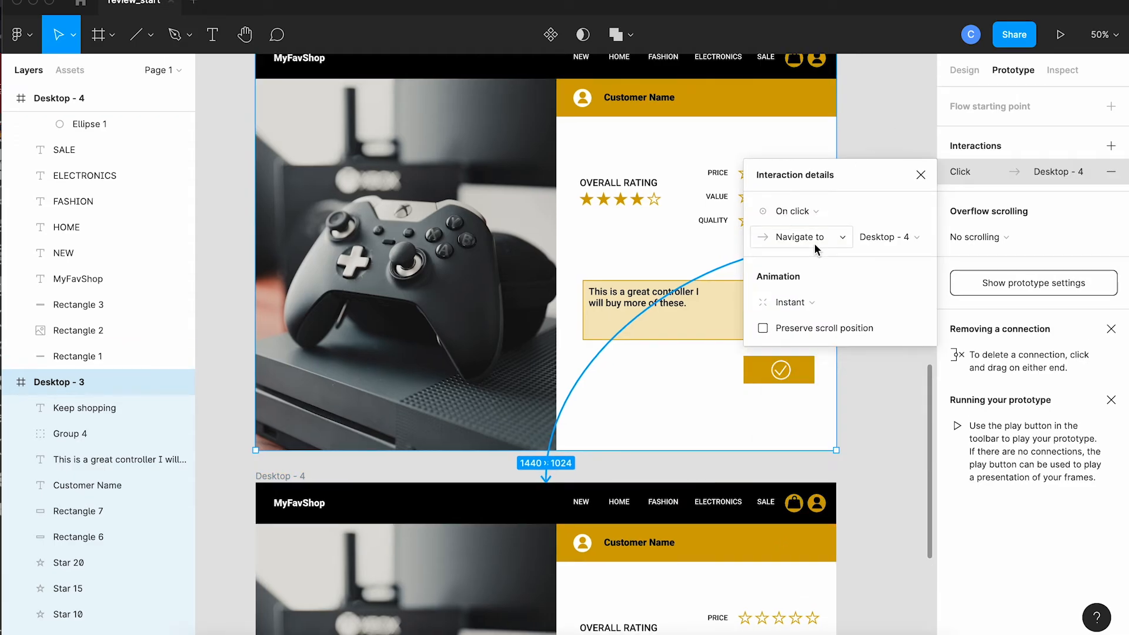
{"action": "left_click", "coordinate": [807, 210]}
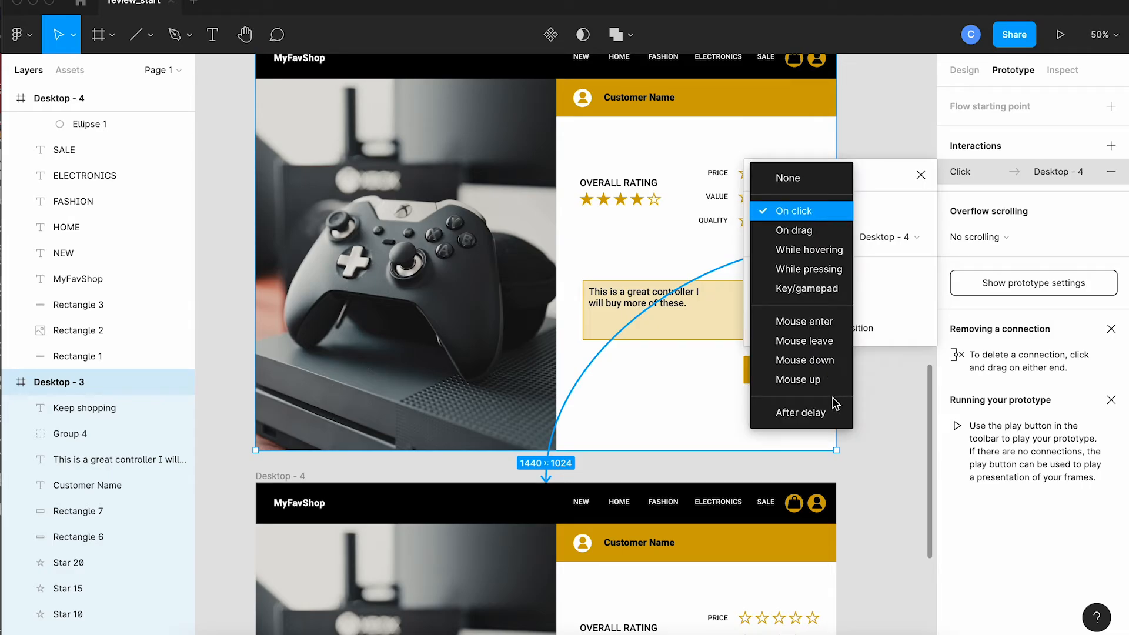
{"action": "left_click", "coordinate": [822, 417]}
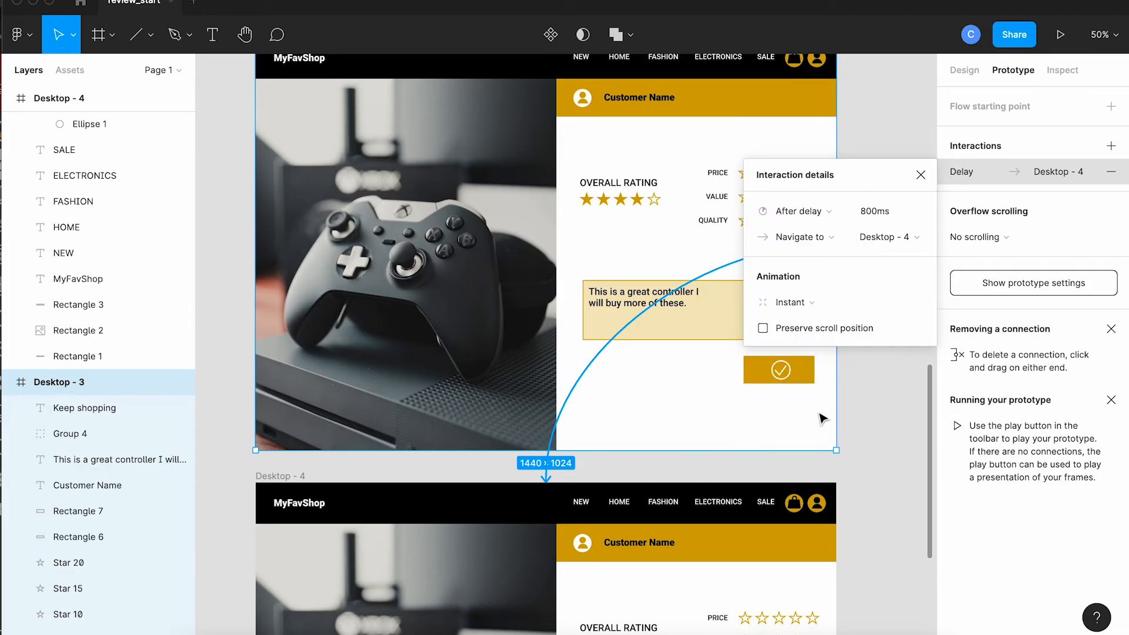
{"action": "left_click", "coordinate": [877, 210]}
{"action": "type", "text": "2s"}
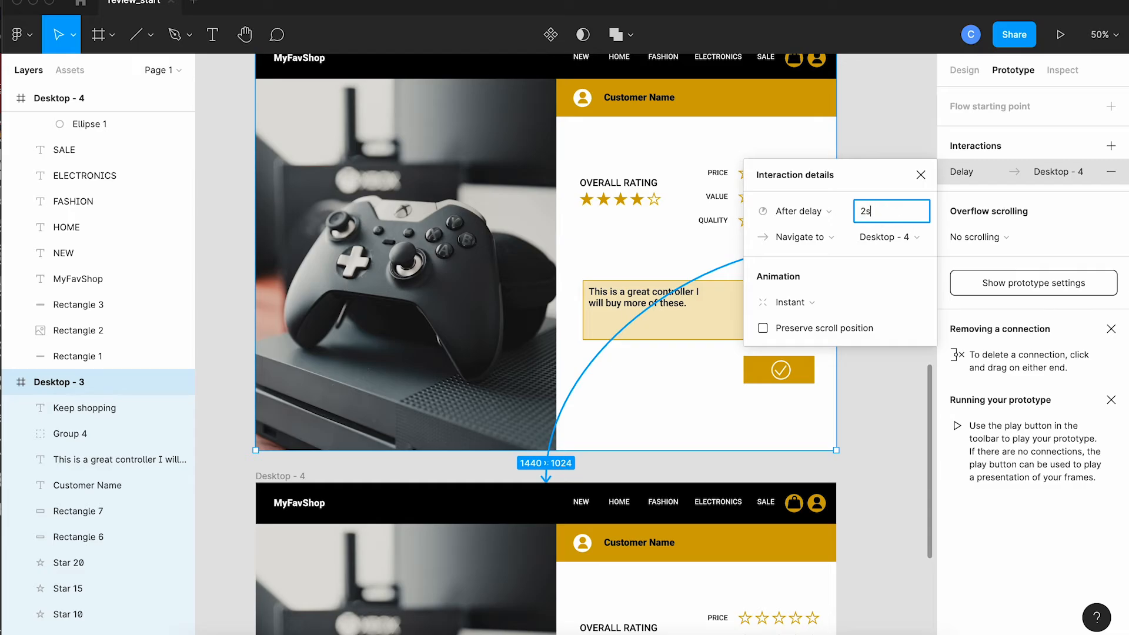
{"action": "key", "text": "Tab"}
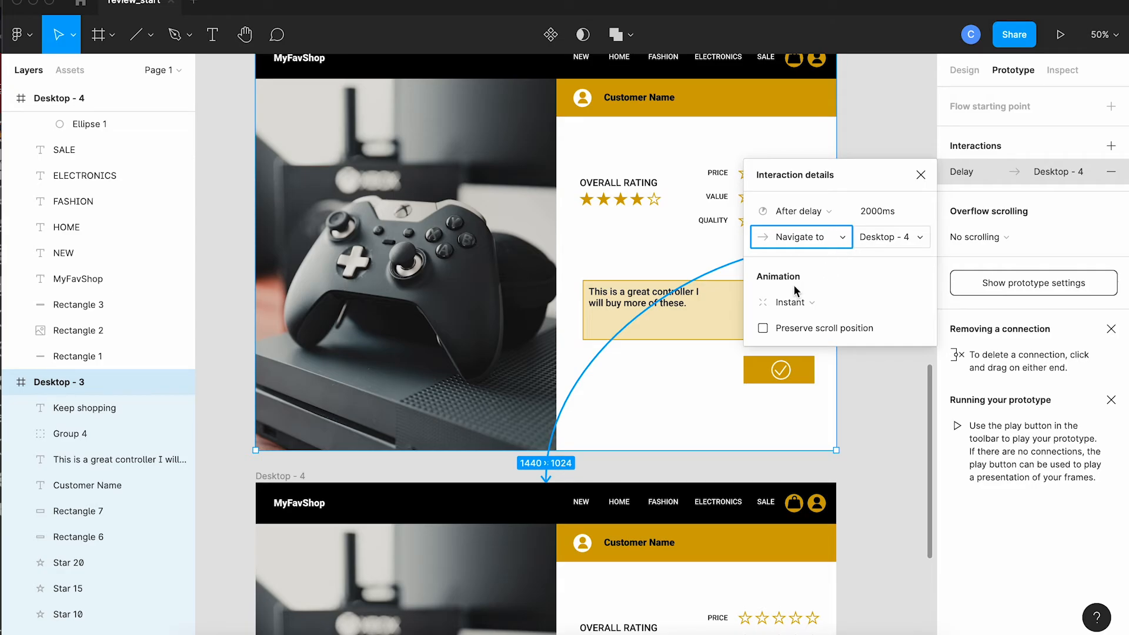
Step: Set the animation of Desktop - 3's delayed interaction to Smart animate and close the interaction details
{"action": "left_click", "coordinate": [791, 303]}
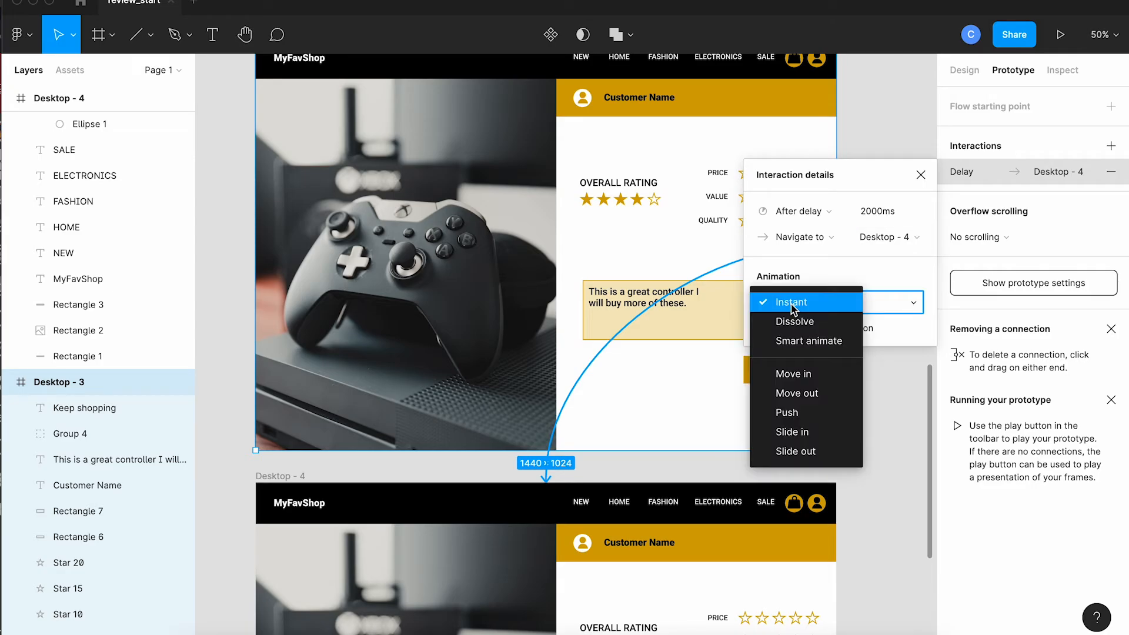
{"action": "left_click", "coordinate": [792, 342]}
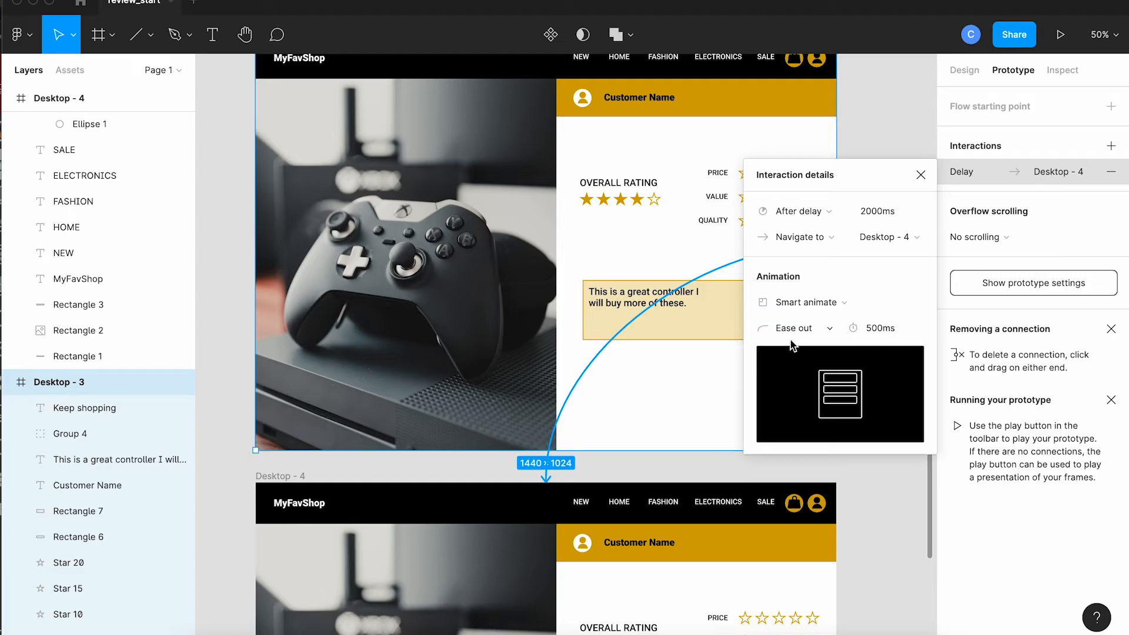
{"action": "left_click", "coordinate": [921, 176]}
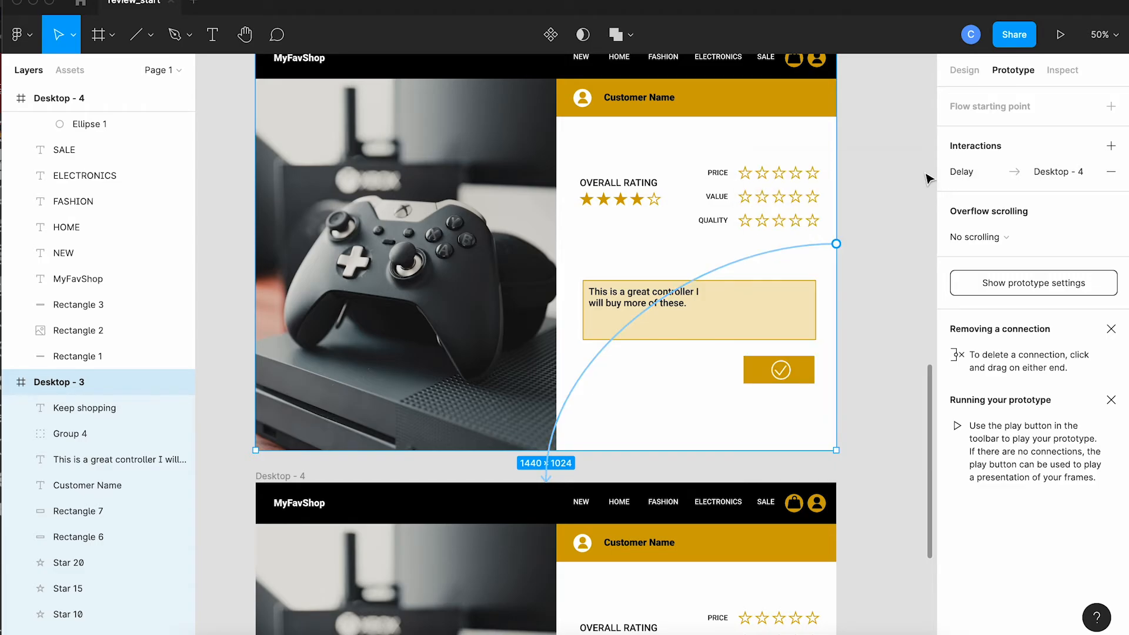
Step: Connect the "Keep shopping" button rectangle in Desktop - 4 back to the Desktop - 1 frame with an on-click navigation
{"action": "key", "text": "super+minus"}
{"action": "key", "text": "super+minus"}
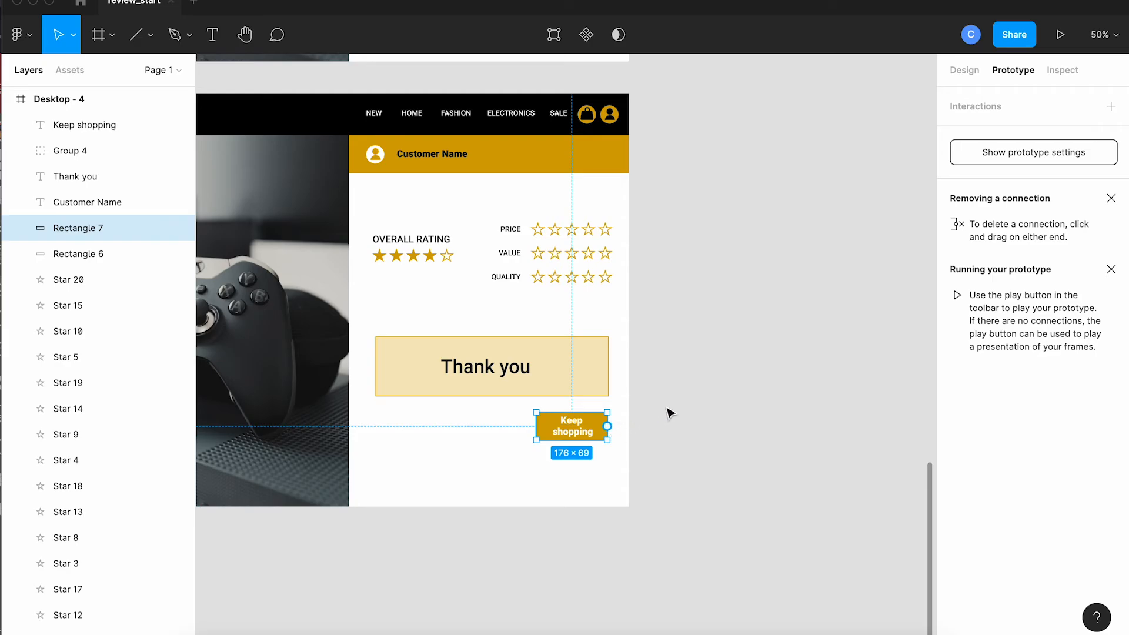
{"action": "key", "text": "super+minus"}
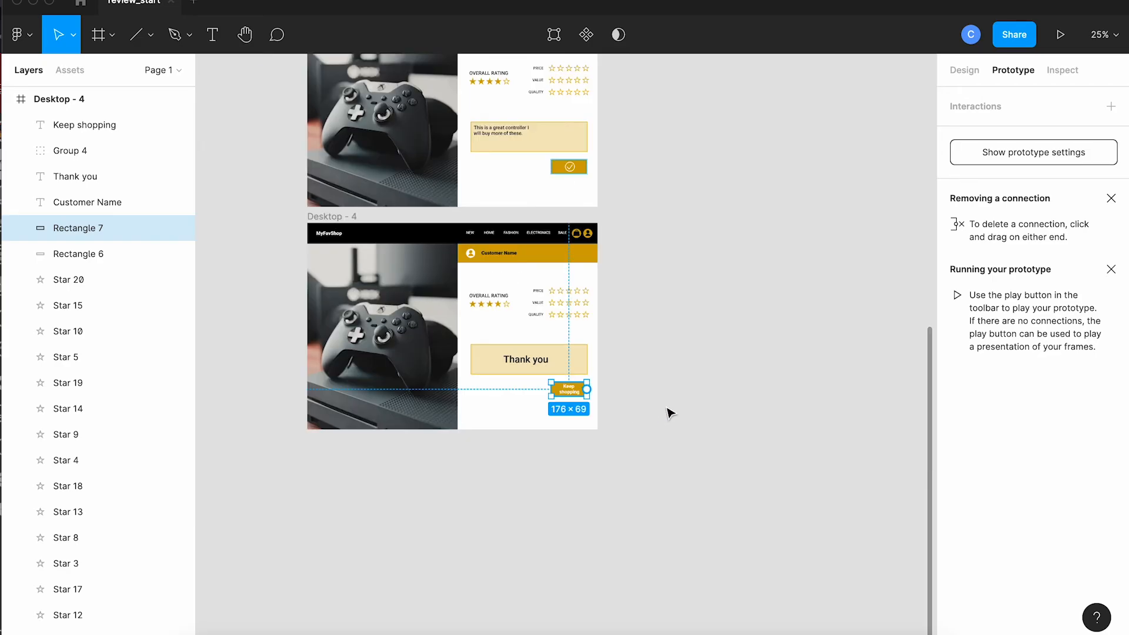
{"action": "scroll", "coordinate": [670, 413], "scroll_direction": "up", "scroll_amount": 5}
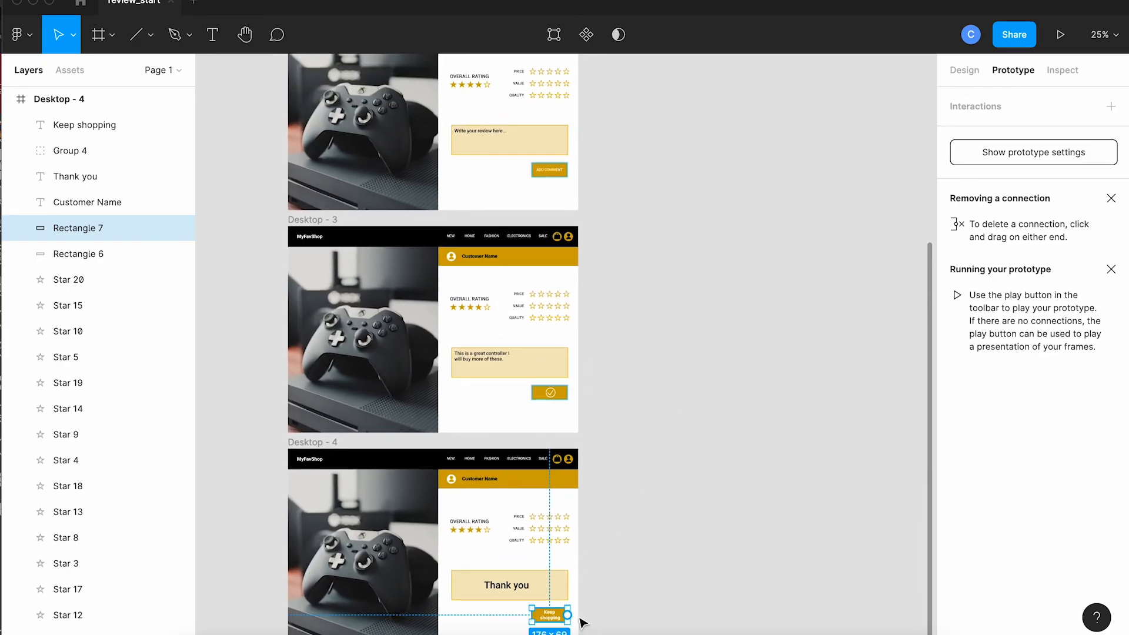
{"action": "left_click_drag", "start_coordinate": [568, 615], "coordinate": [493, 245]}
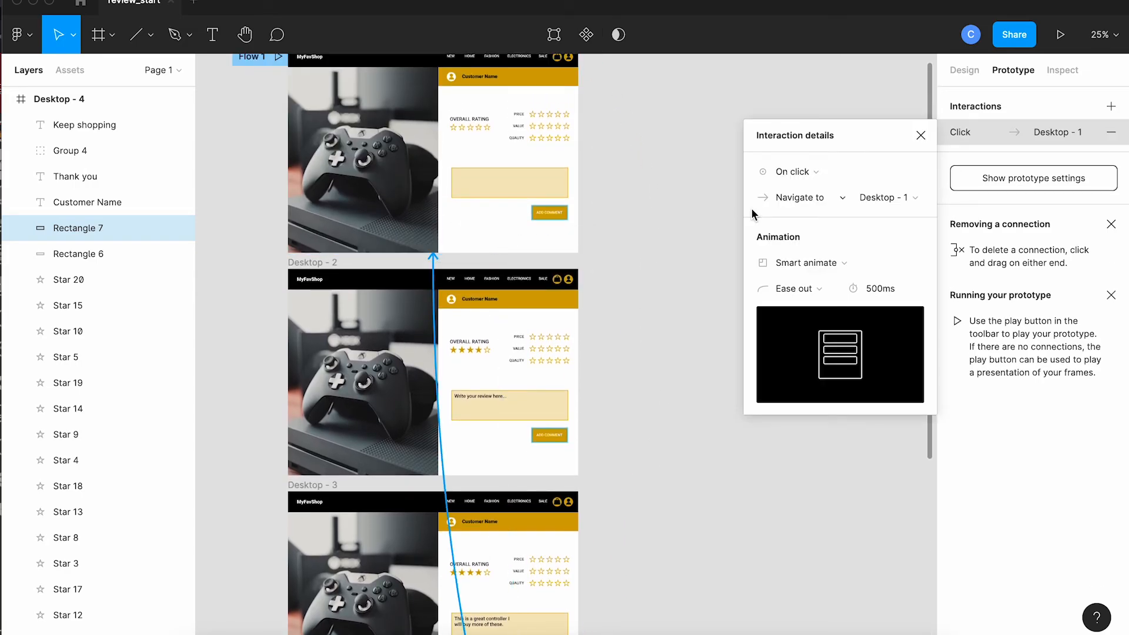
Step: Change the animation of the "Keep shopping" button's interaction to Instant and close the interaction details
{"action": "left_click", "coordinate": [809, 262]}
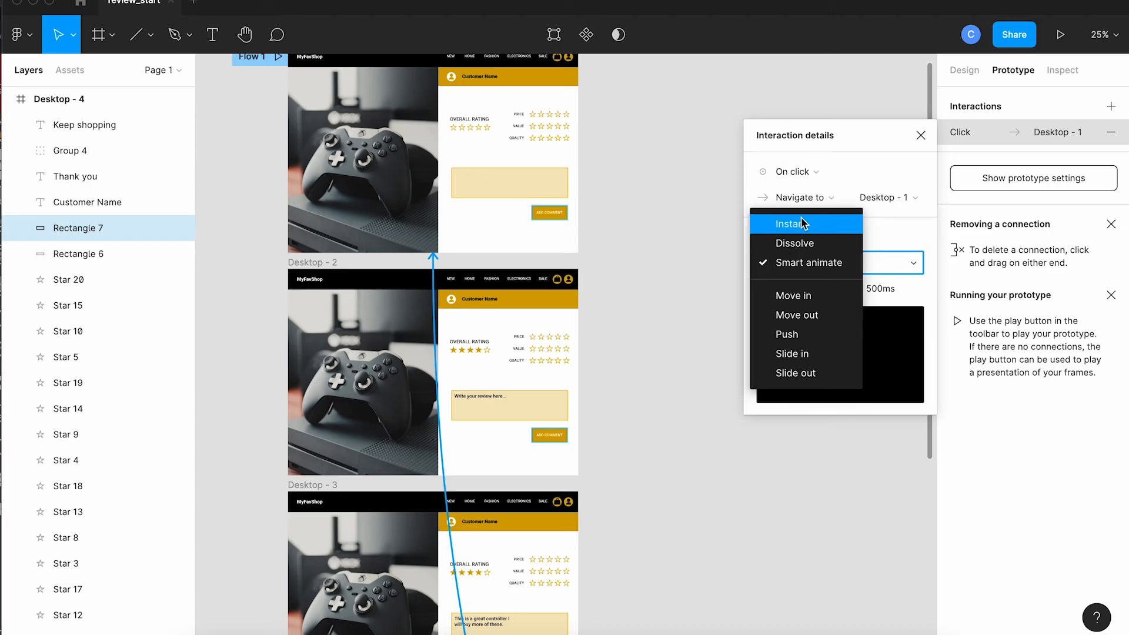
{"action": "left_click", "coordinate": [803, 223]}
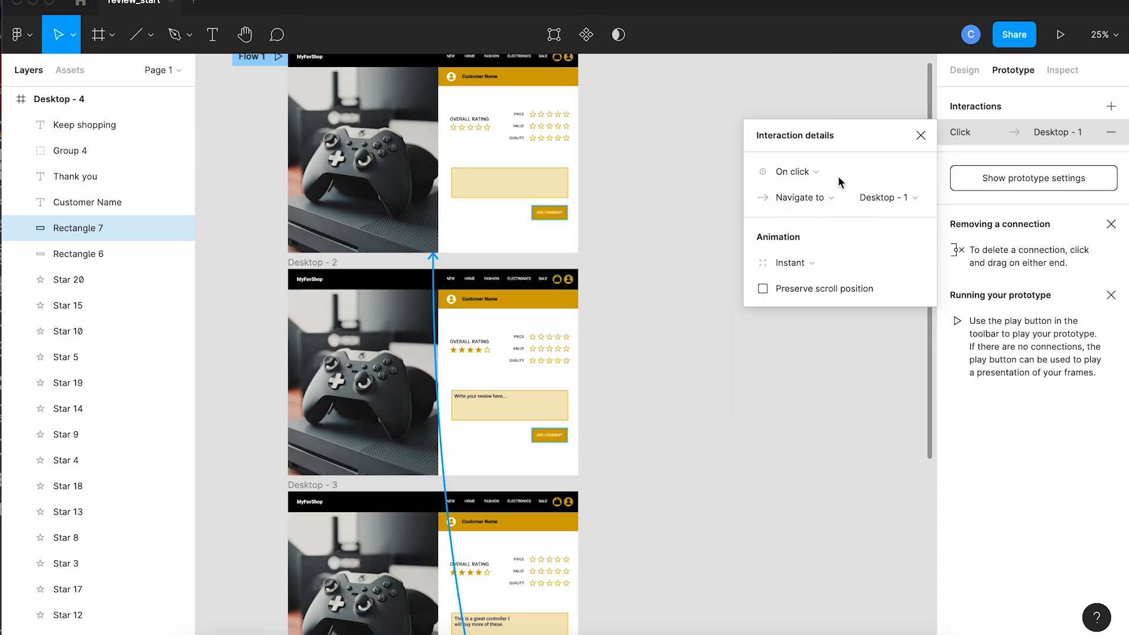
{"action": "left_click", "coordinate": [921, 136]}
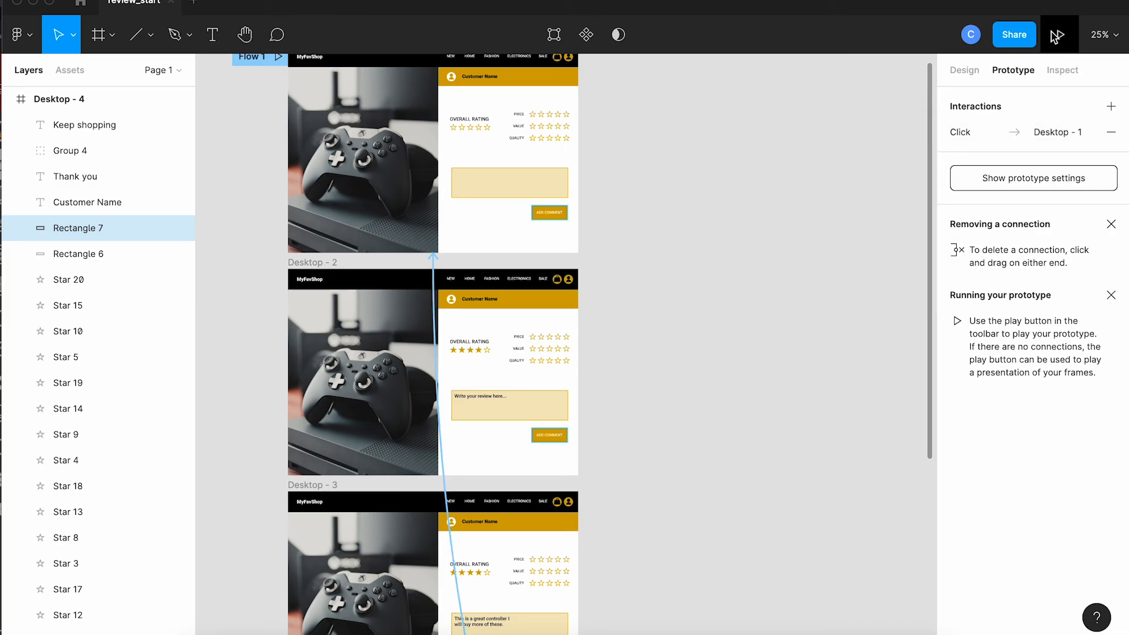
Step: Play Flow 1 from Desktop - 1 and test the fourth overall rating star, the comment box and the "Keep shopping" button
{"action": "scroll", "coordinate": [727, 213], "scroll_direction": "left", "scroll_amount": 3}
{"action": "scroll", "coordinate": [727, 213], "scroll_direction": "up", "scroll_amount": 1}
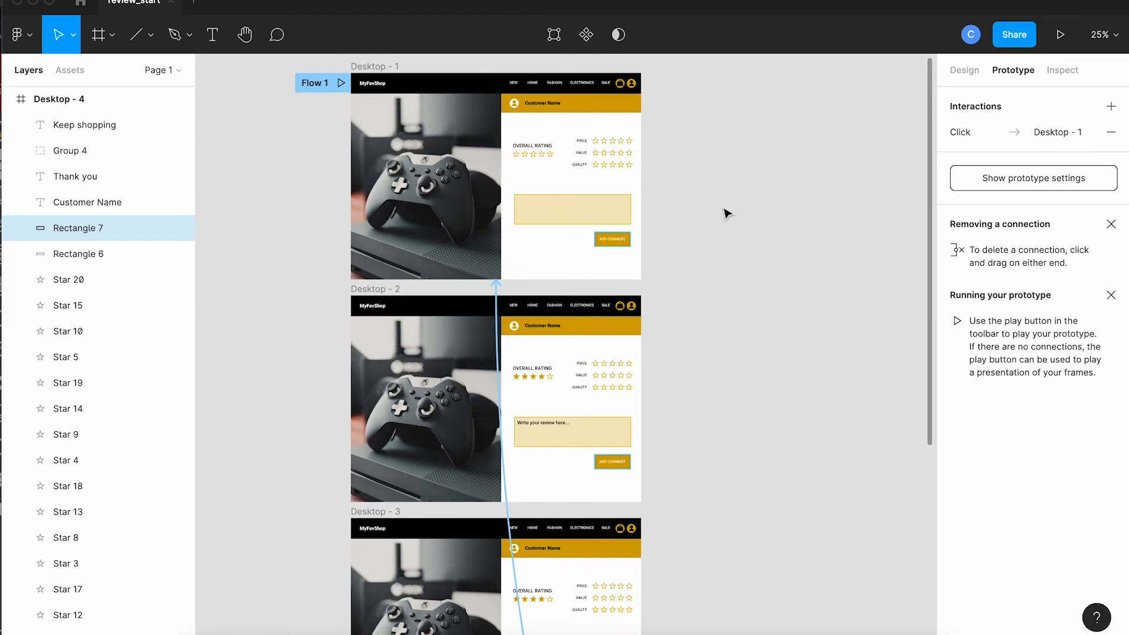
{"action": "left_click", "coordinate": [343, 86]}
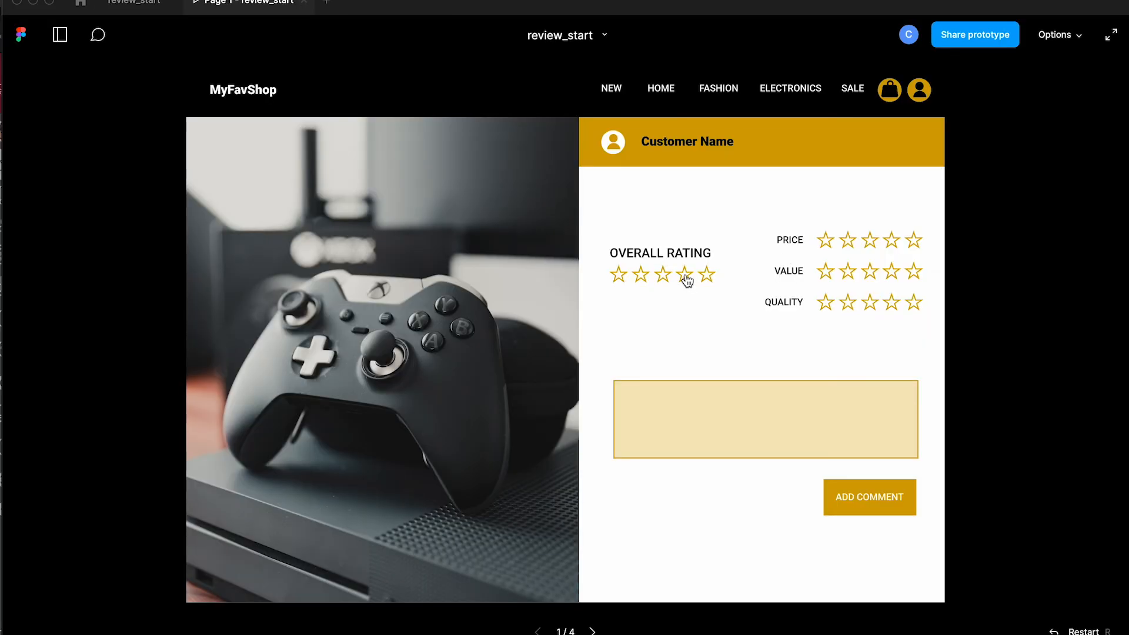
{"action": "left_click", "coordinate": [685, 277]}
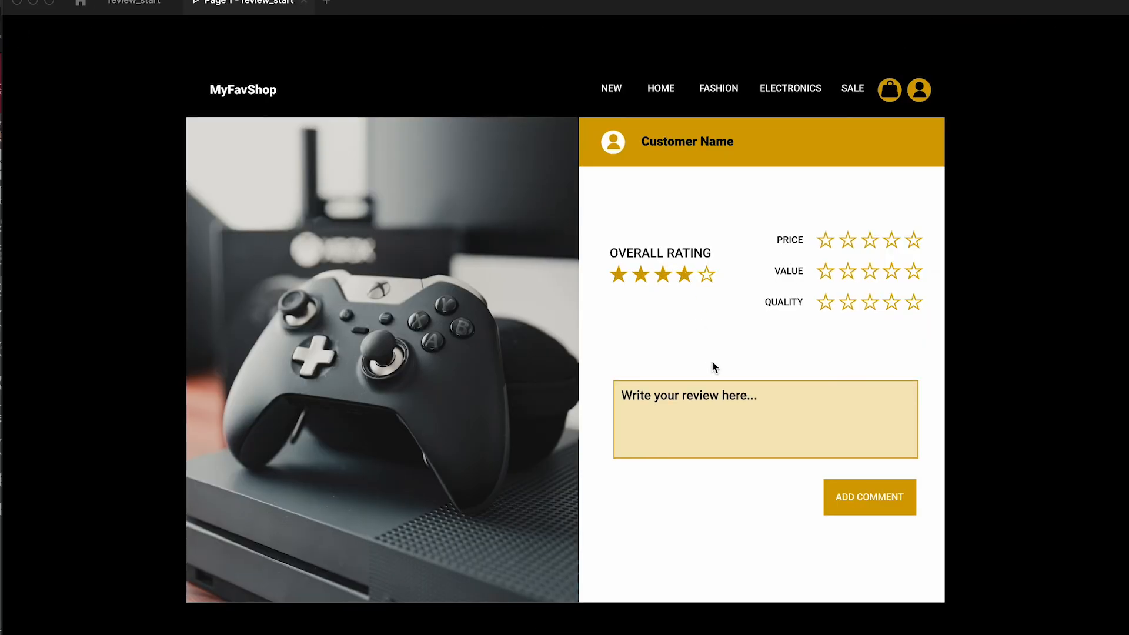
{"action": "left_click", "coordinate": [718, 405]}
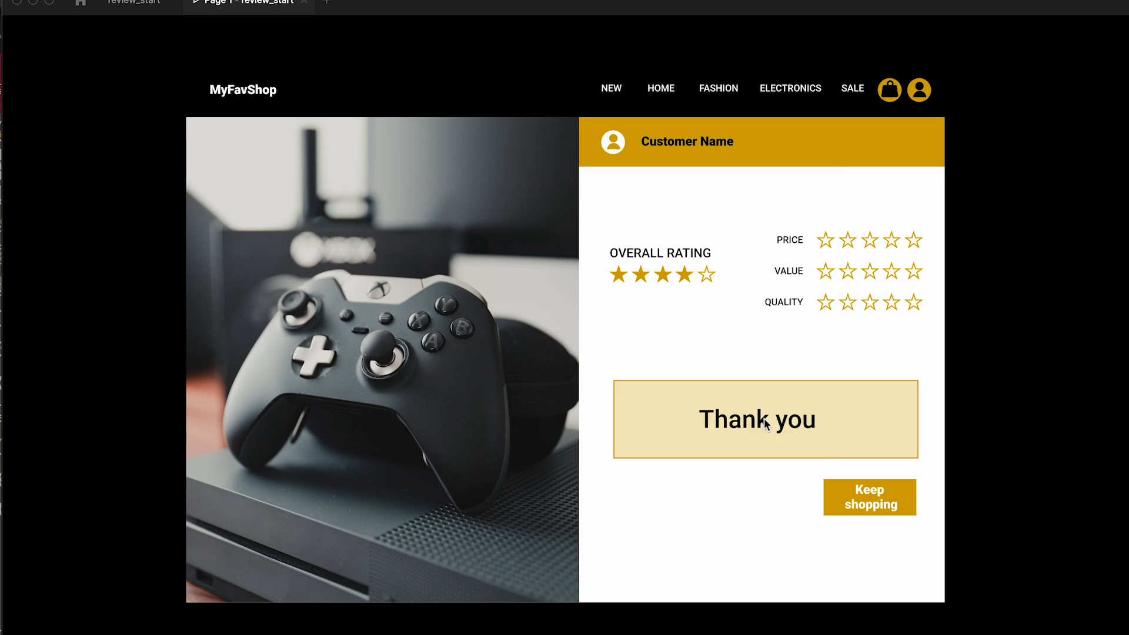
{"action": "left_click", "coordinate": [905, 501]}
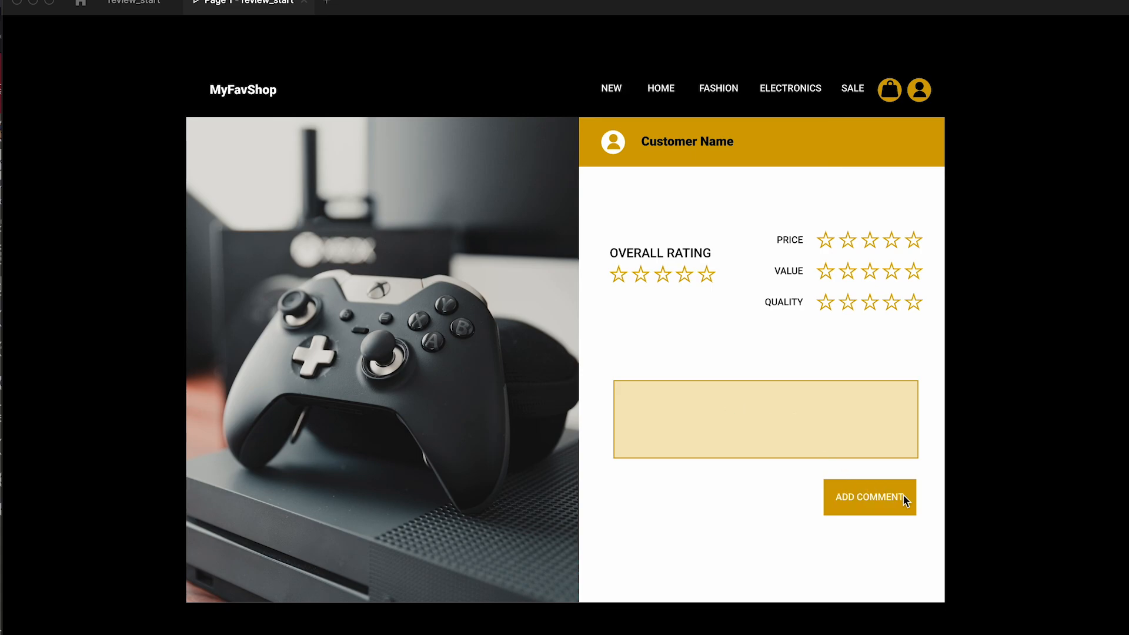